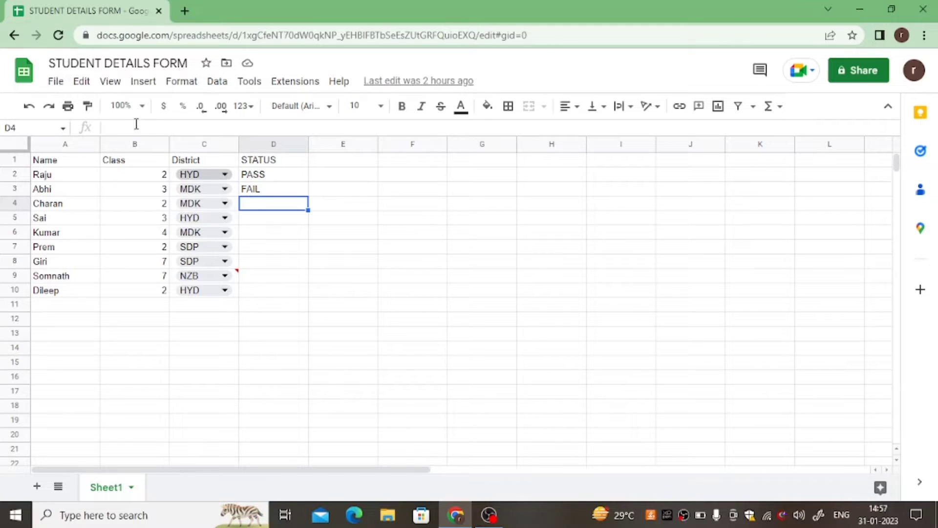
pyautogui.click(42, 170)
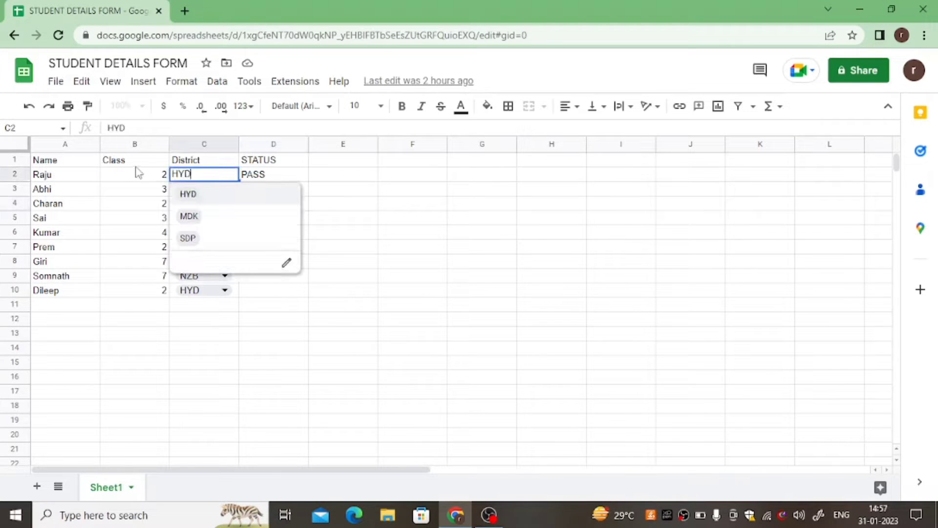
pyautogui.click(289, 160)
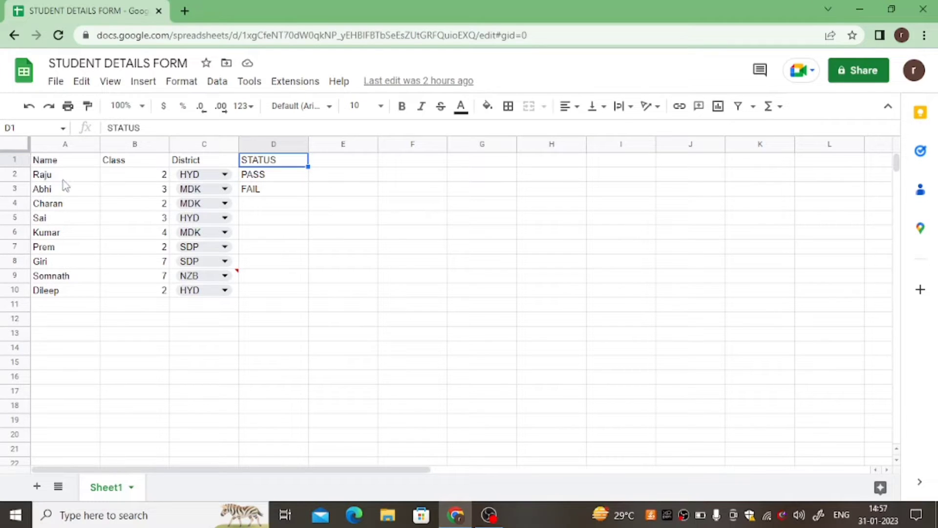
pyautogui.click(146, 179)
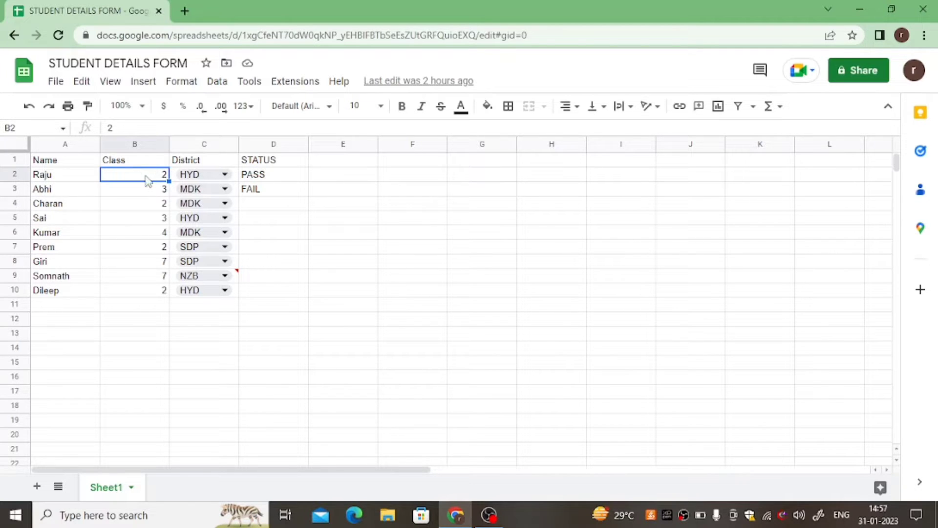
# Add a dropdown data validation rule to the whole Class column
pyautogui.click(150, 144)
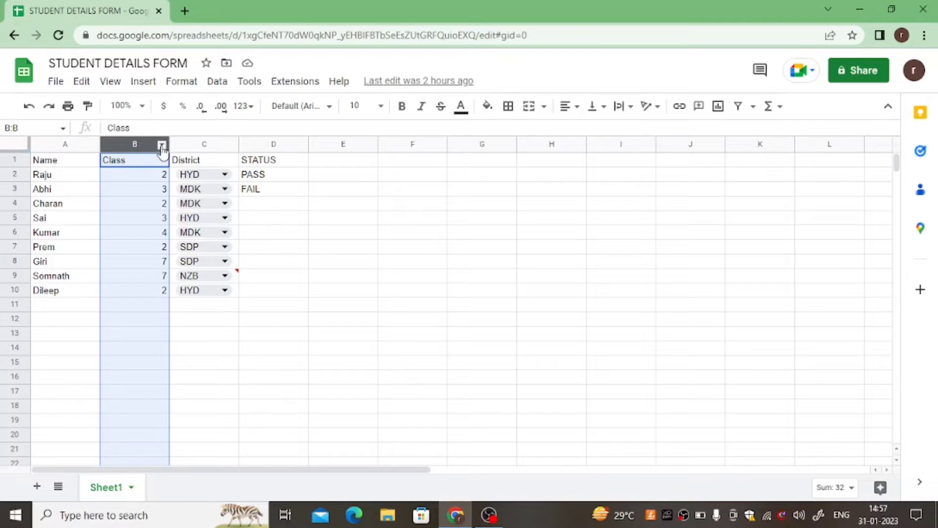
pyautogui.click(162, 145)
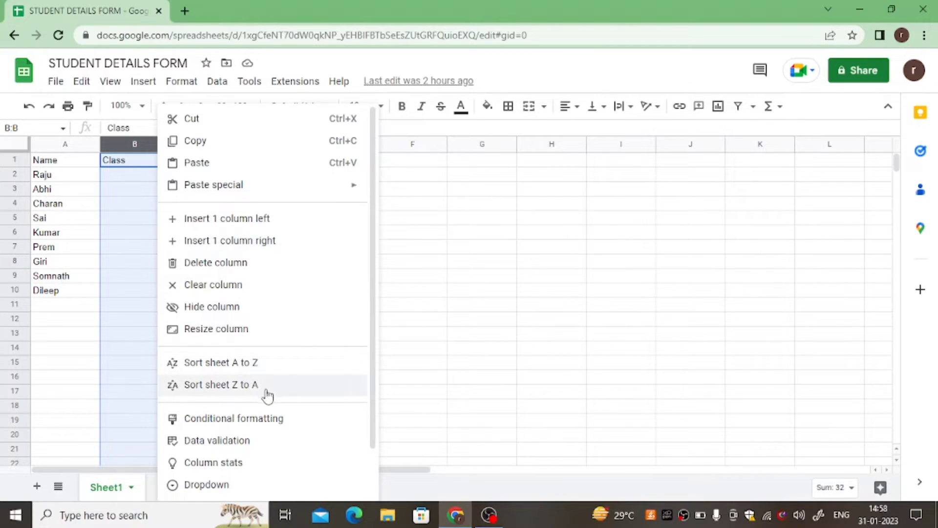
pyautogui.scroll(-1, 264, 444)
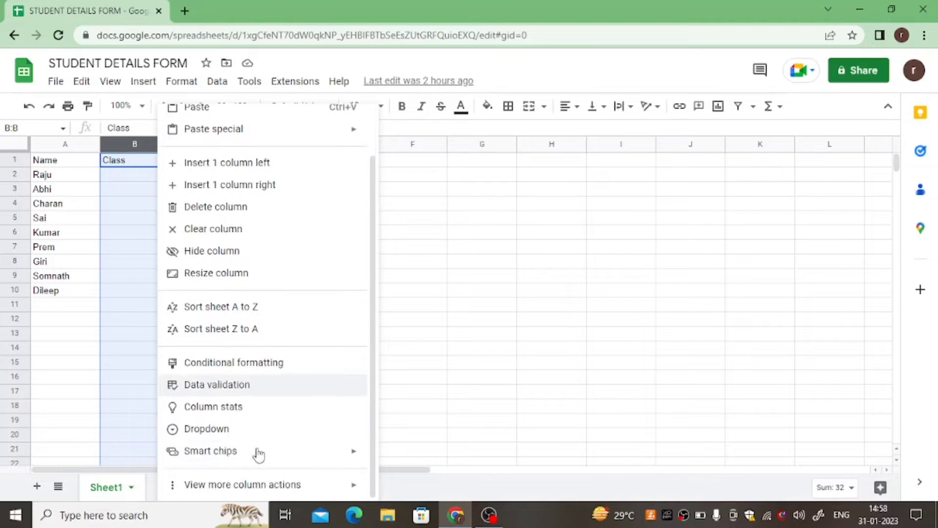
pyautogui.click(232, 432)
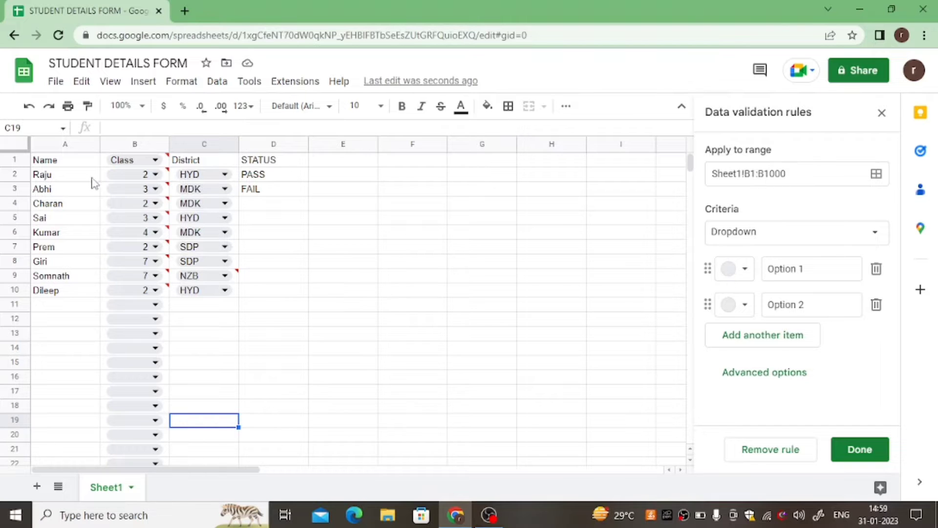
# Limit the Class dropdown rule to the student rows by setting its range to Sheet1!B2:B10
pyautogui.click(17, 173)
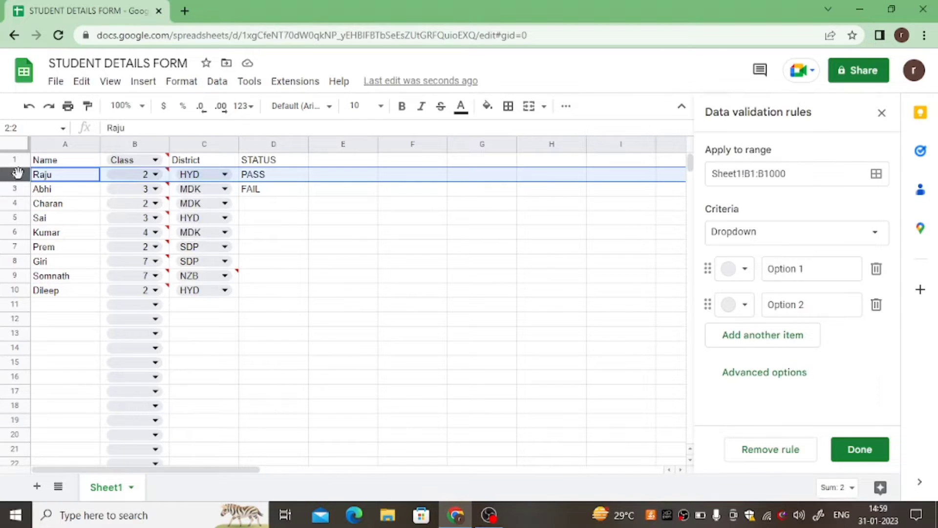
pyautogui.moveTo(145, 176)
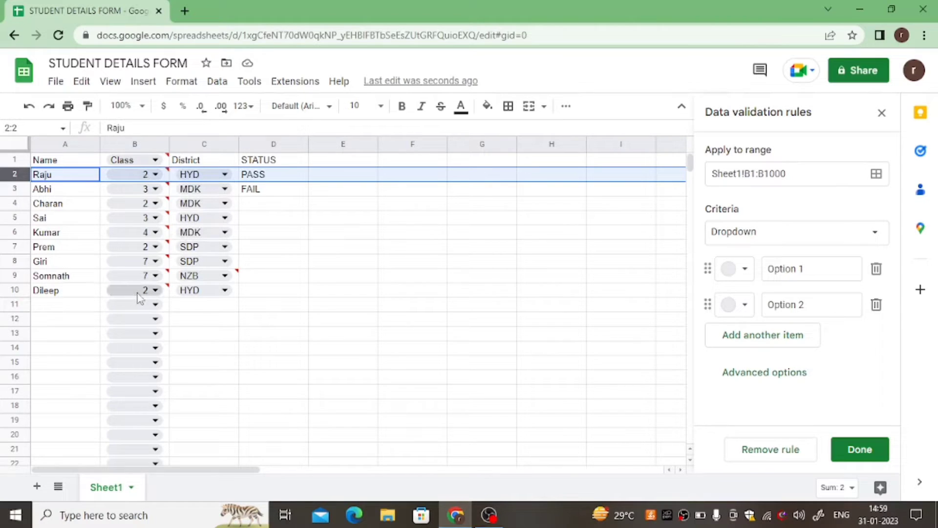
pyautogui.moveTo(138, 296)
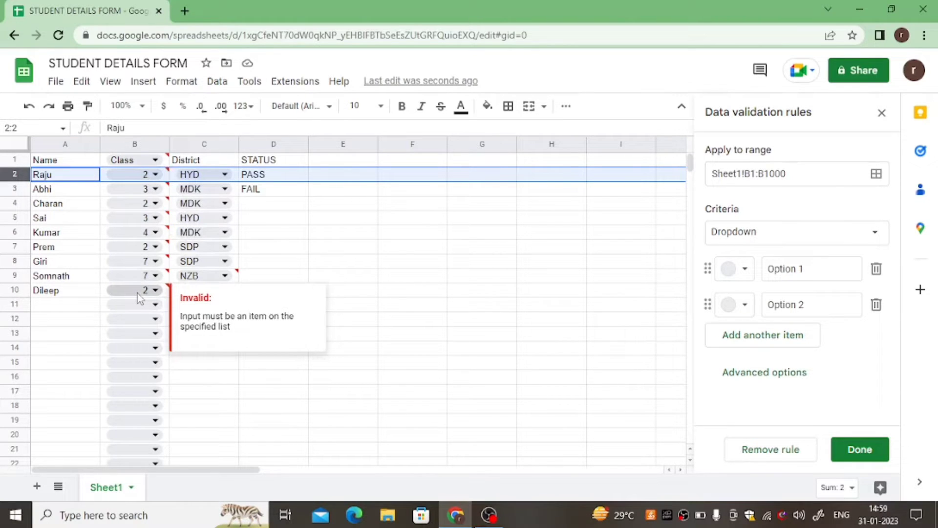
pyautogui.click(742, 175)
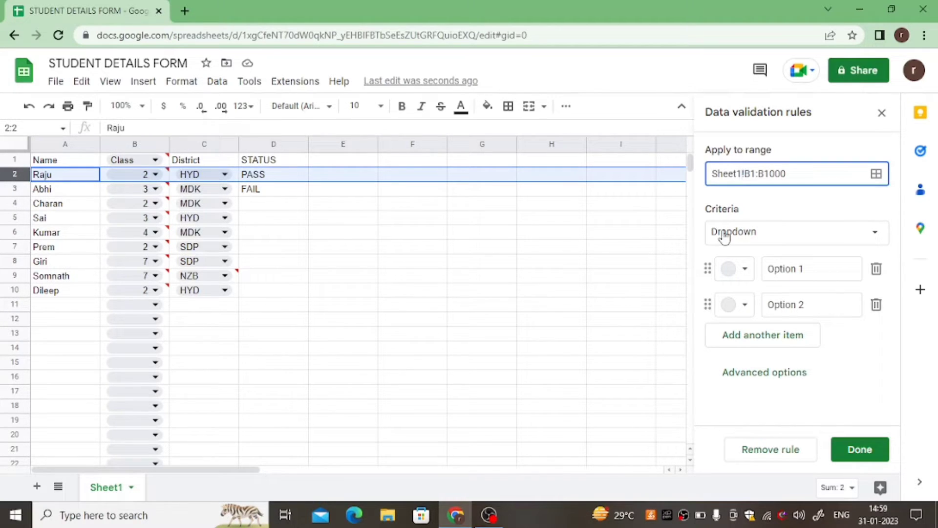
pyautogui.click(756, 174)
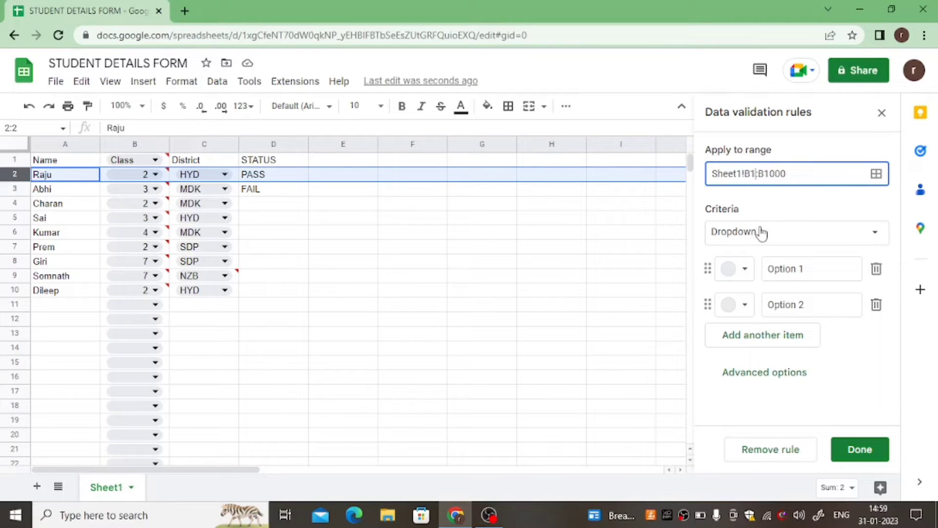
pyautogui.press('BackSpace')
pyautogui.write('2')
pyautogui.click(788, 173)
pyautogui.press('BackSpace')
pyautogui.press('BackSpace')
# Replace the first dropdown option's text with class-1
pyautogui.click(809, 268)
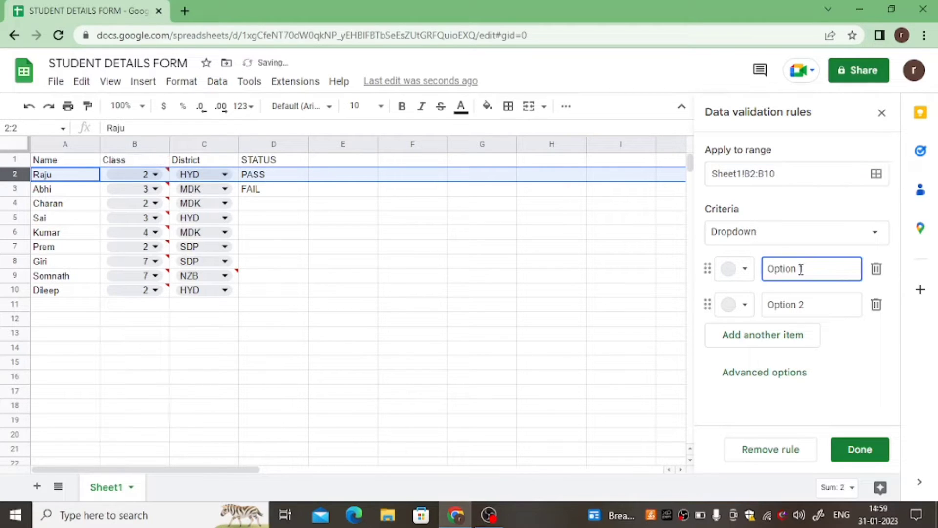
pyautogui.press('BackSpace')
pyautogui.press('BackSpace')
pyautogui.press('BackSpace')
pyautogui.press('BackSpace')
pyautogui.press('BackSpace')
pyautogui.press('BackSpace')
pyautogui.press('BackSpace')
pyautogui.press('BackSpace')
pyautogui.write('class-1')
# Replace the second dropdown option's text with class-2
pyautogui.click(821, 305)
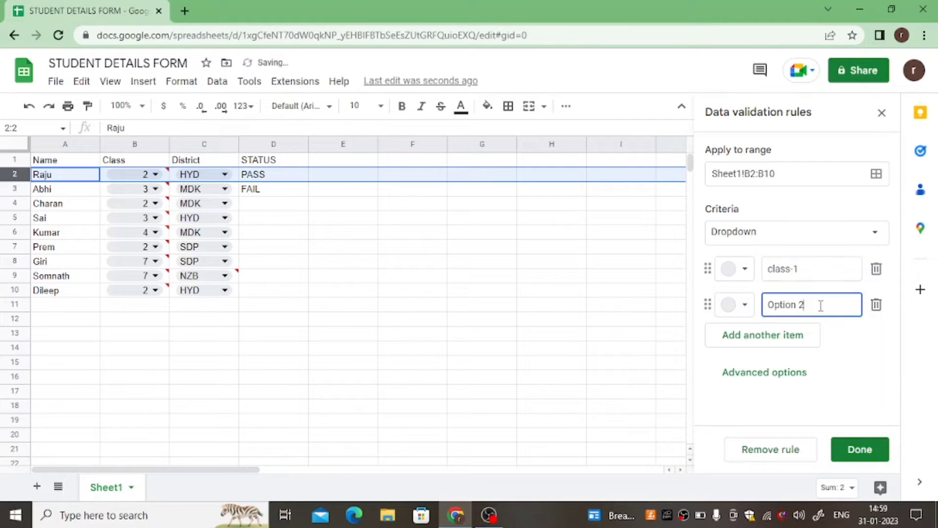
pyautogui.press('BackSpace')
pyautogui.press('BackSpace')
pyautogui.press('BackSpace')
pyautogui.press('BackSpace')
pyautogui.press('BackSpace')
pyautogui.press('BackSpace')
pyautogui.press('BackSpace')
pyautogui.press('BackSpace')
pyautogui.write('class-2')
# Add class-3 and class-4 as further items in the Class dropdown rule
pyautogui.click(787, 336)
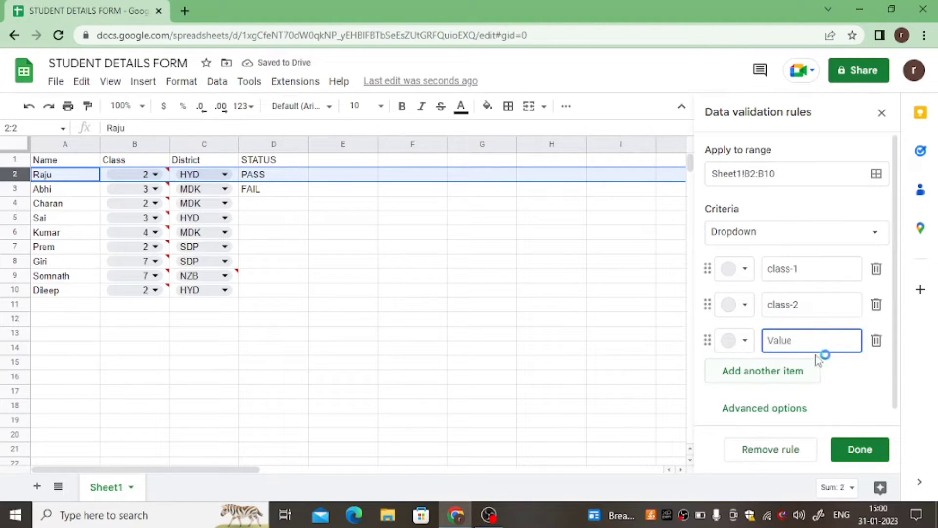
pyautogui.write('clas')
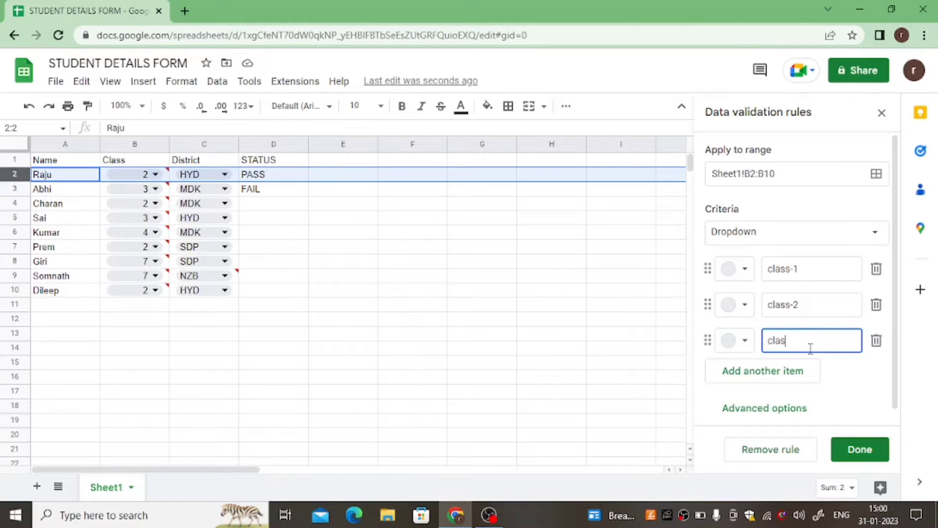
pyautogui.write('s-3')
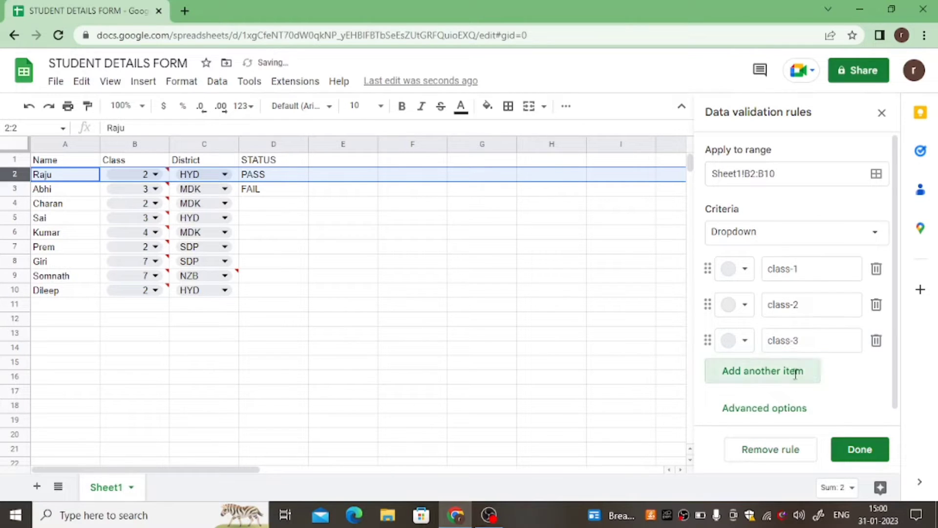
pyautogui.click(794, 372)
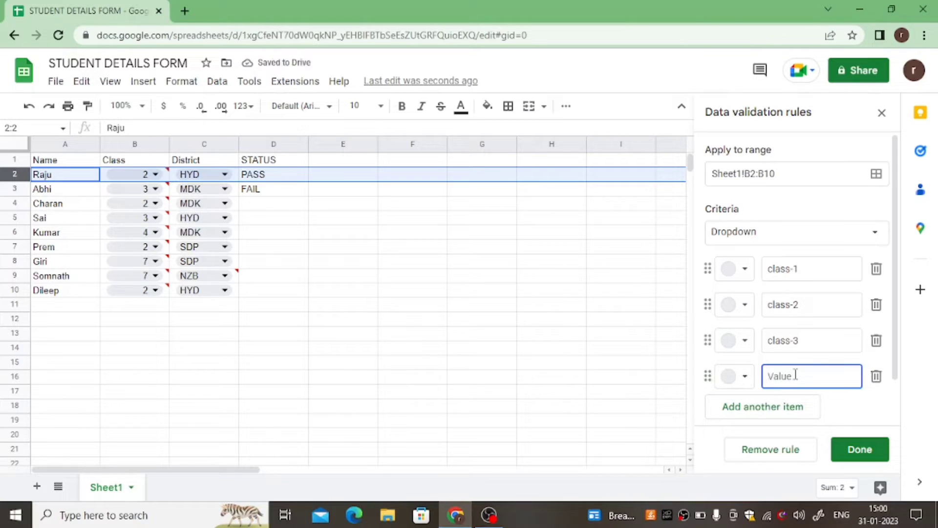
pyautogui.write('class-')
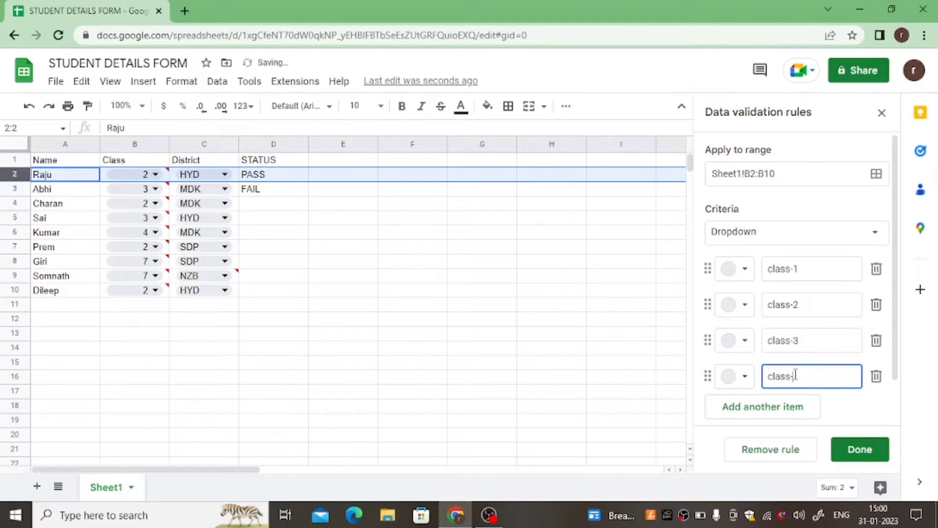
pyautogui.write('1')
pyautogui.press('BackSpace')
pyautogui.write('4')
# Add class-5 and class-6 to the Class dropdown items, reusing the class-5 text for the sixth
pyautogui.click(758, 408)
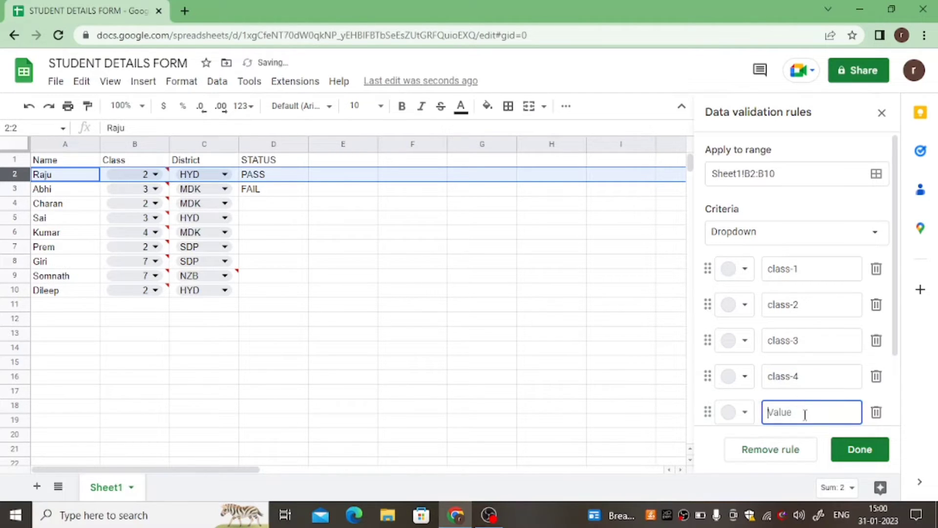
pyautogui.write('class-5')
pyautogui.scroll(-2, 803, 412)
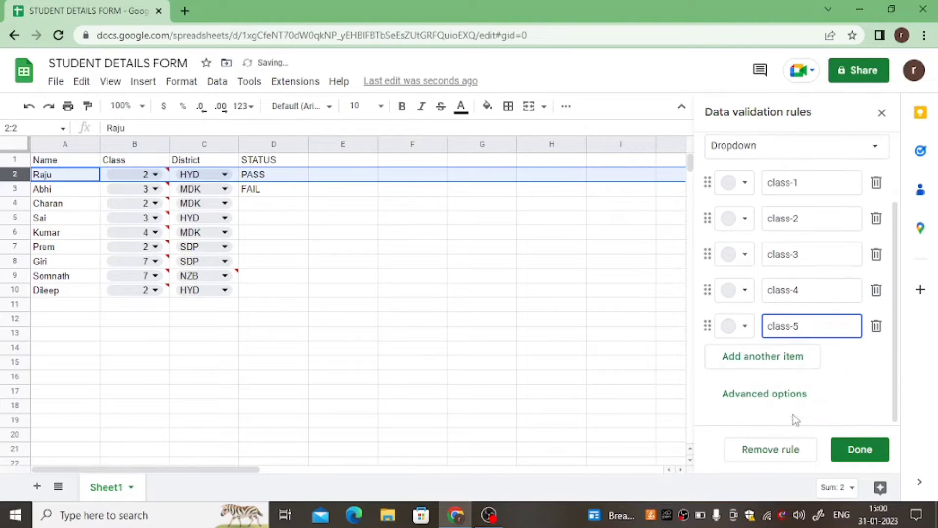
pyautogui.moveTo(804, 326); pyautogui.dragTo(768, 326)
pyautogui.hotkey('ctrl', 'c')
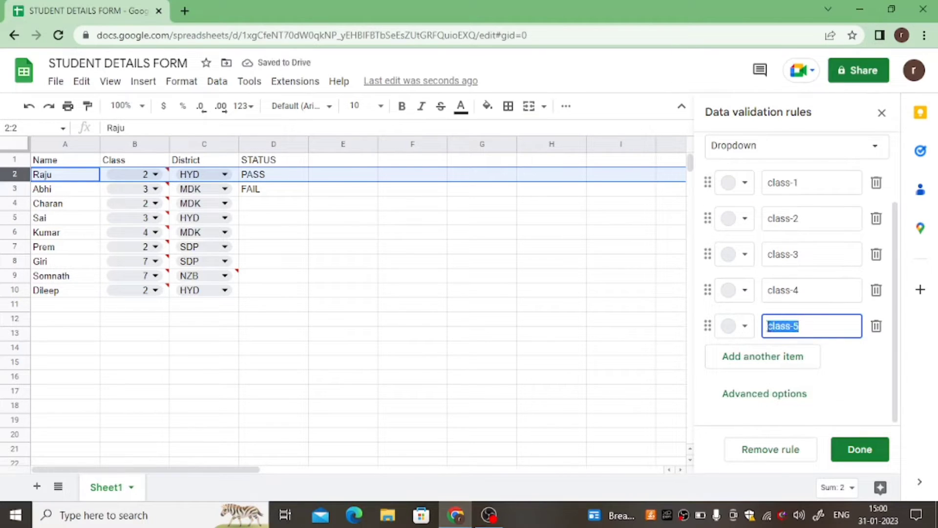
pyautogui.click(768, 362)
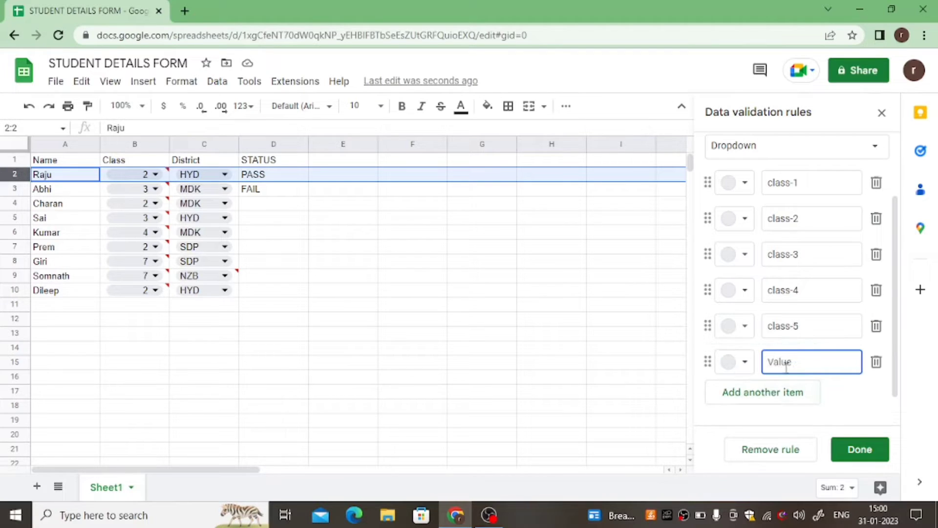
pyautogui.hotkey('ctrl', 'v')
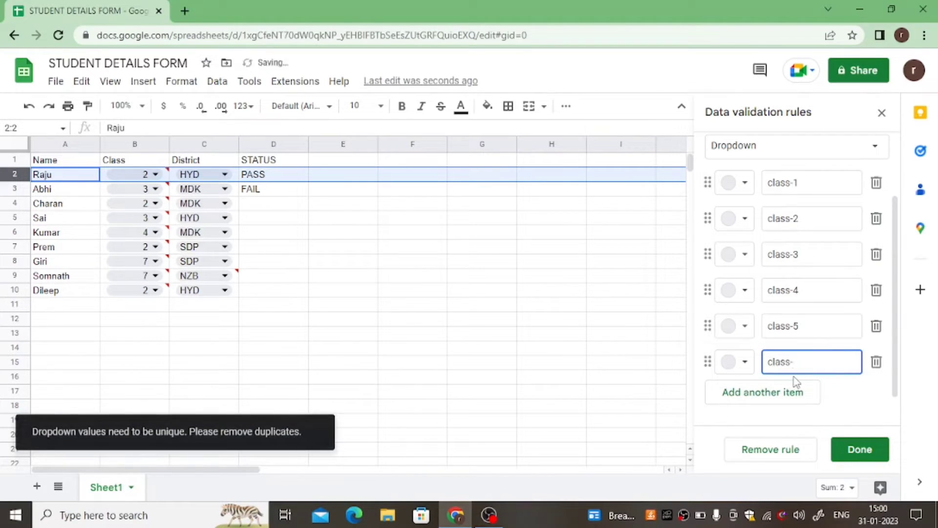
pyautogui.write('6')
# Add class-7 and class-8 as the seventh and eighth items of the Class dropdown
pyautogui.scroll(-1, 787, 373)
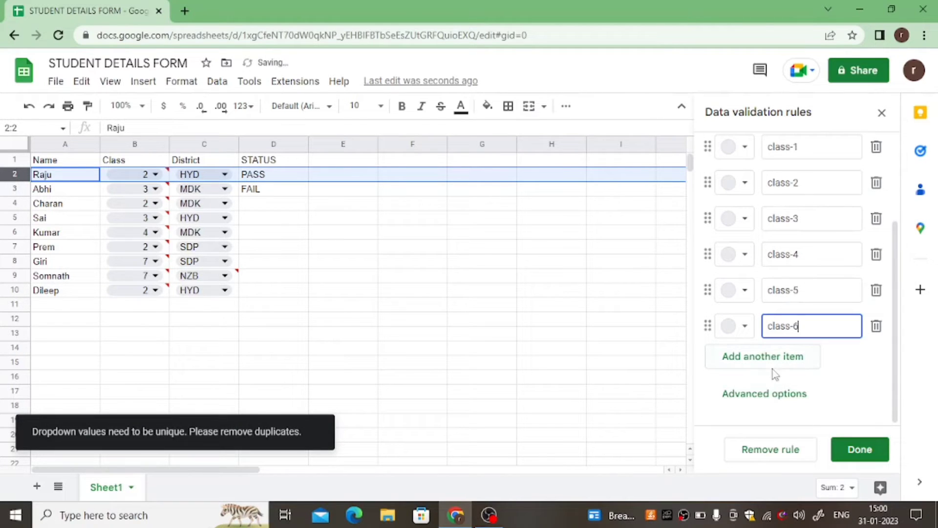
pyautogui.click(774, 360)
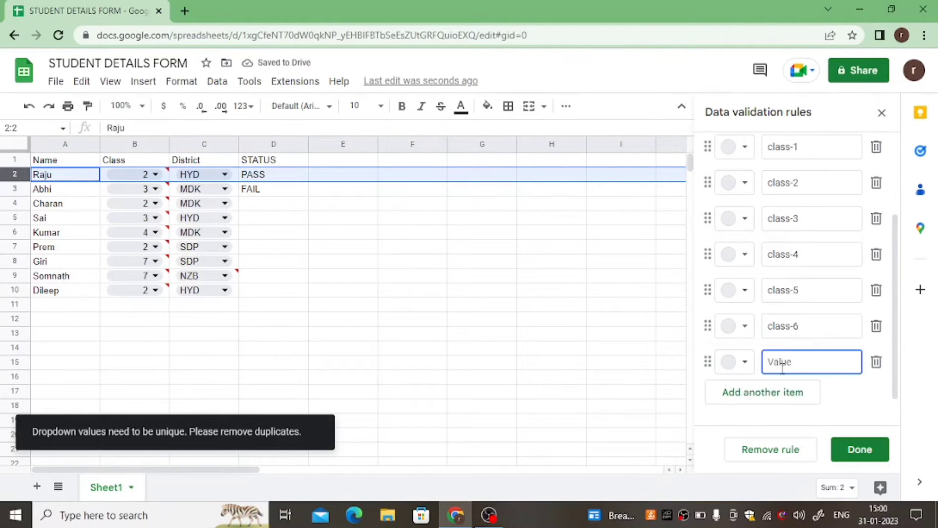
pyautogui.write('class-5')
pyautogui.click(792, 391)
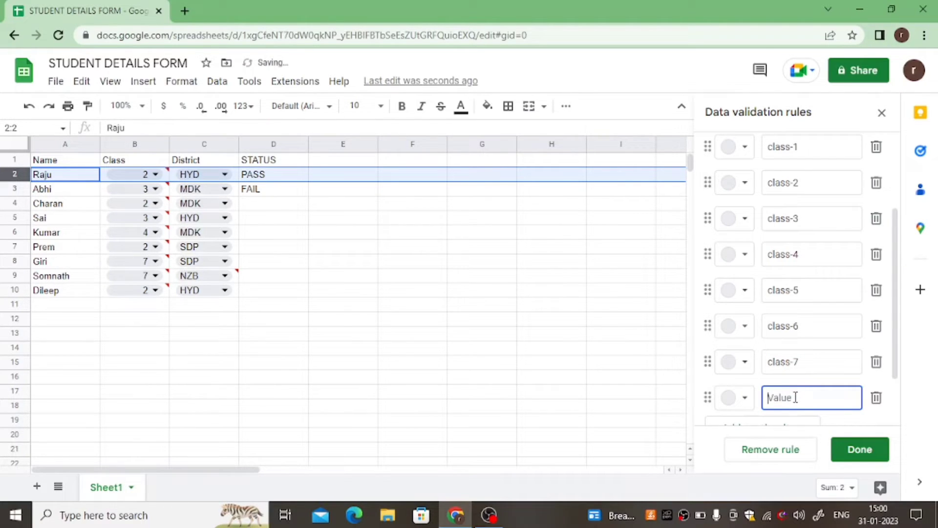
pyautogui.write('class-5')
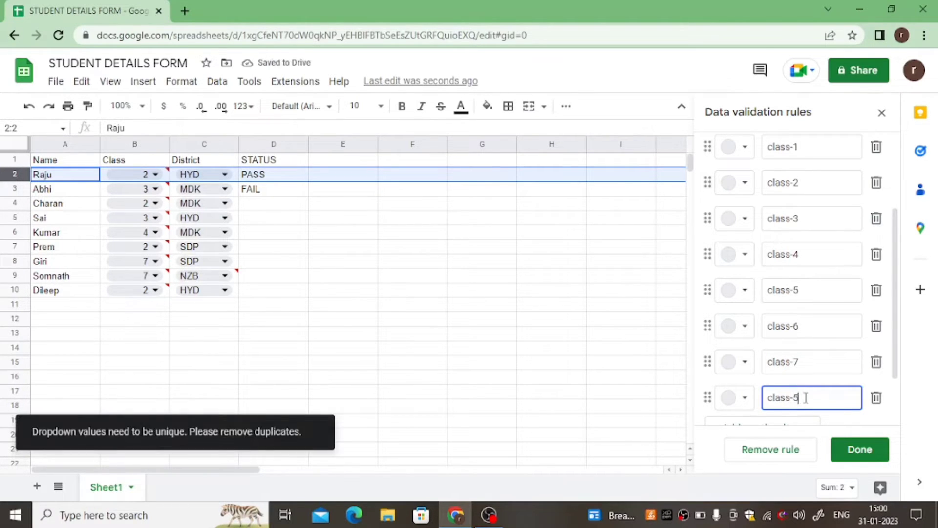
pyautogui.press('BackSpace')
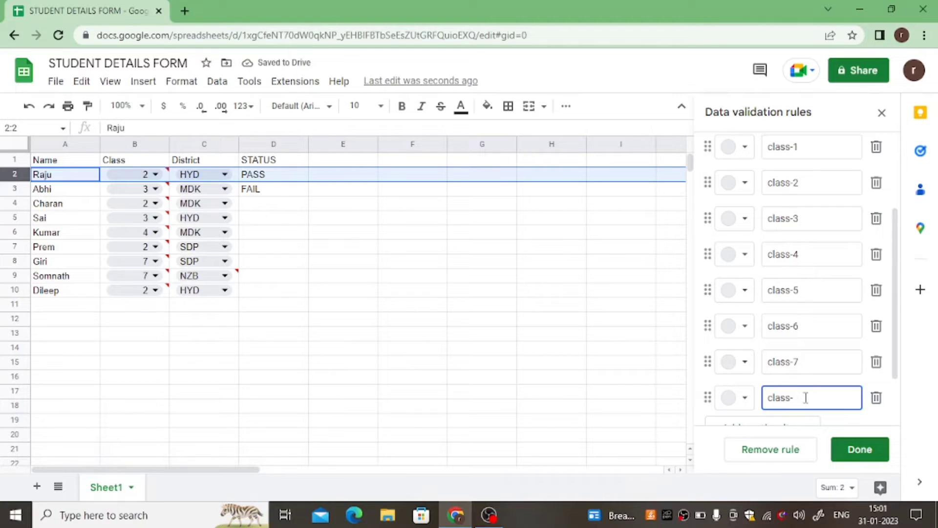
pyautogui.write('8')
# Add class-9 and class-10 as the last two items of the Class dropdown
pyautogui.scroll(-2, 801, 349)
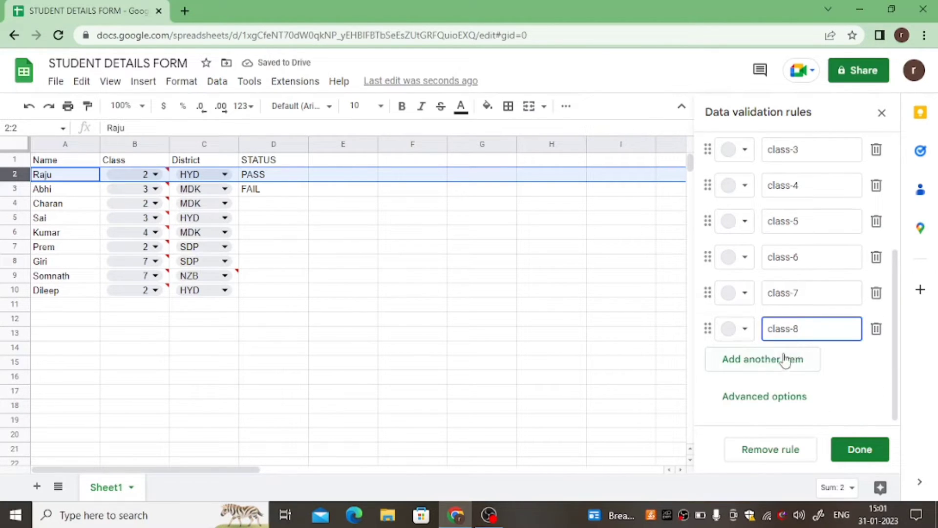
pyautogui.click(787, 364)
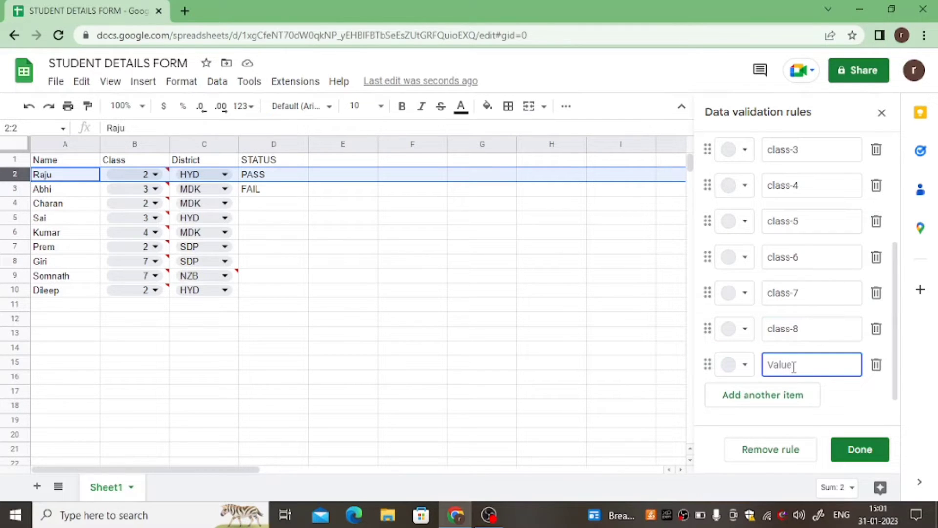
pyautogui.write('class-')
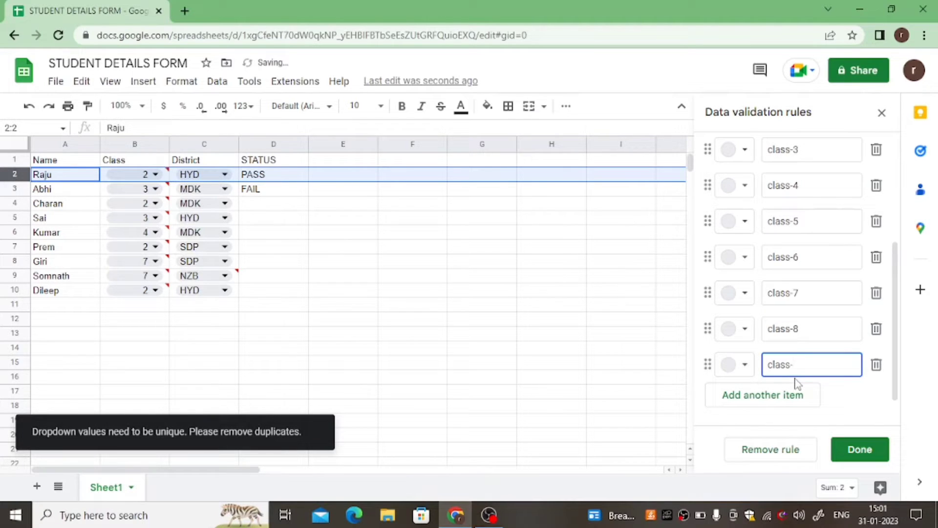
pyautogui.write('59')
pyautogui.click(796, 394)
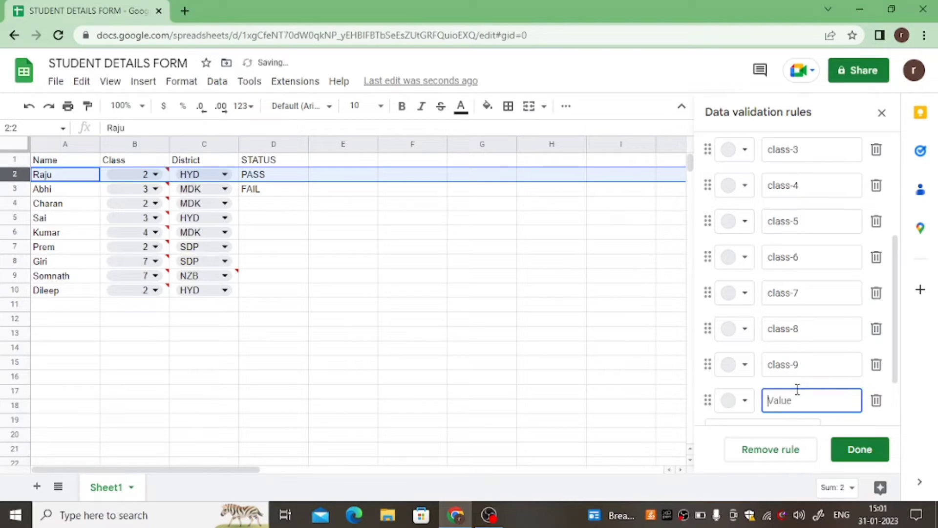
pyautogui.write('class-')
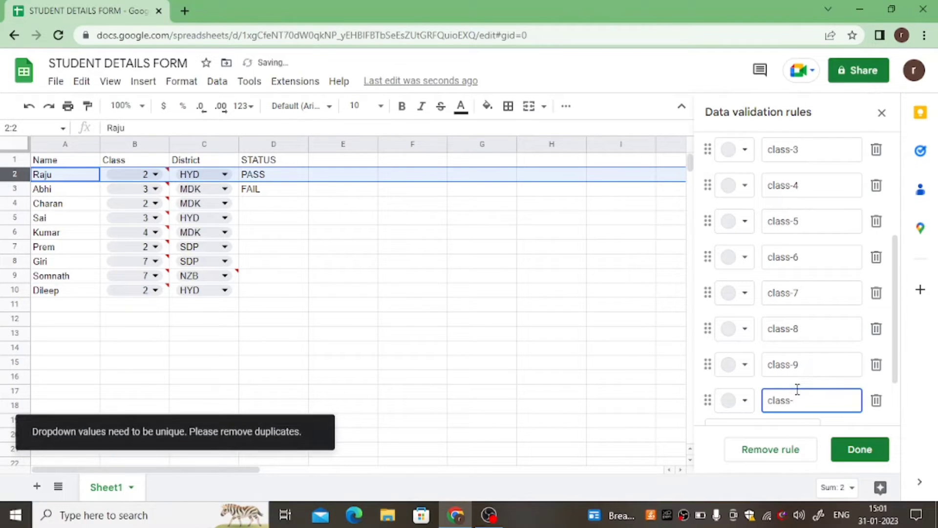
pyautogui.write('510')
pyautogui.scroll(-2, 801, 377)
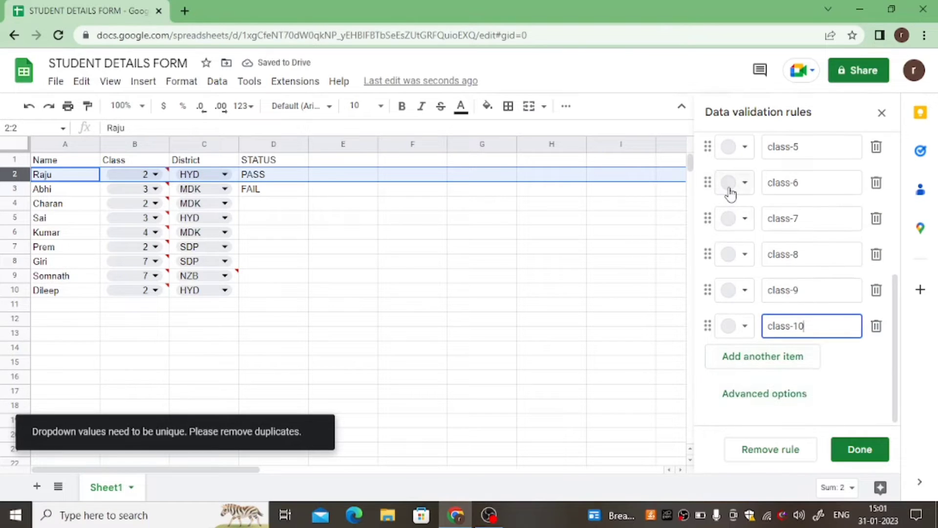
# Colour the Class dropdown items class-1 dark red, class-2 dark green and class-3 dark blue, and save the rule
pyautogui.scroll(4, 738, 195)
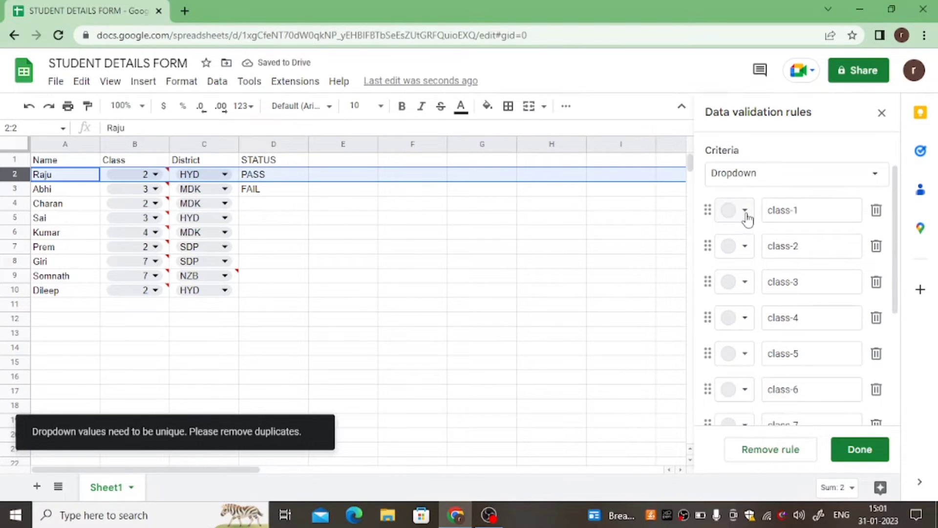
pyautogui.click(746, 211)
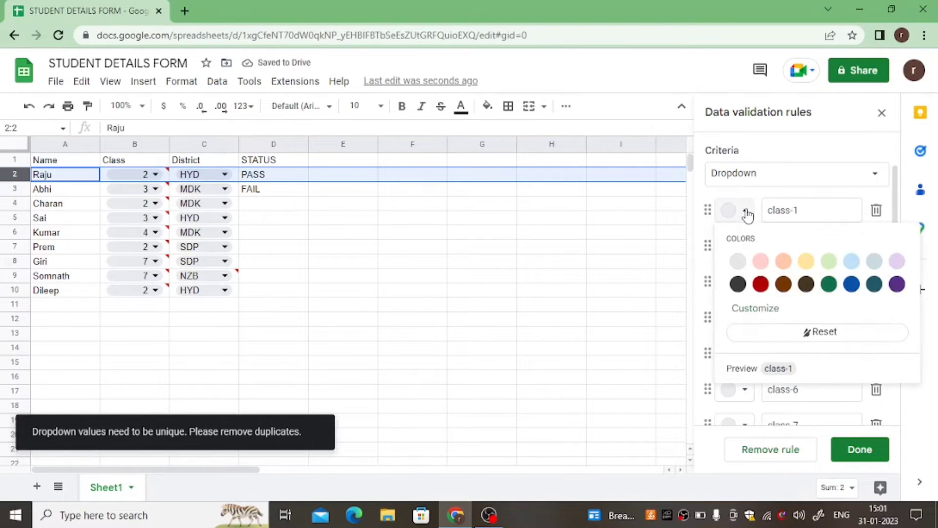
pyautogui.click(763, 286)
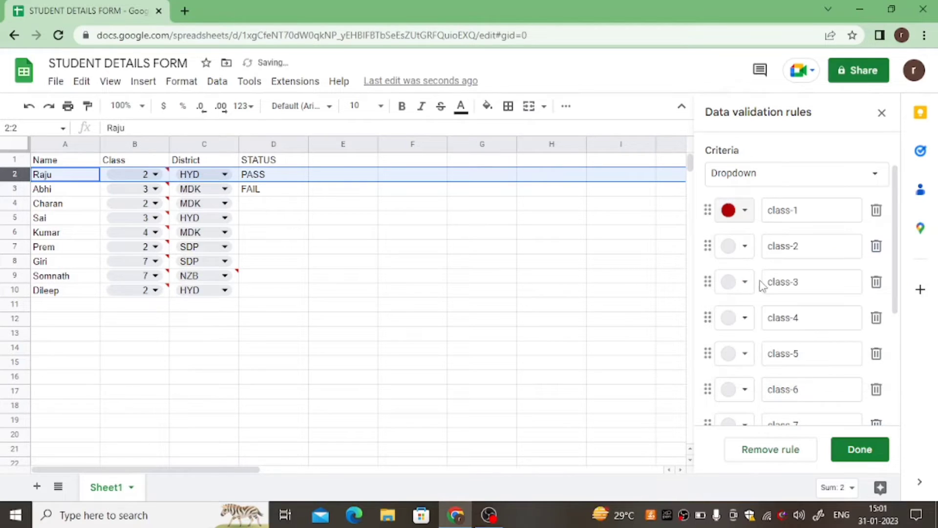
pyautogui.click(745, 246)
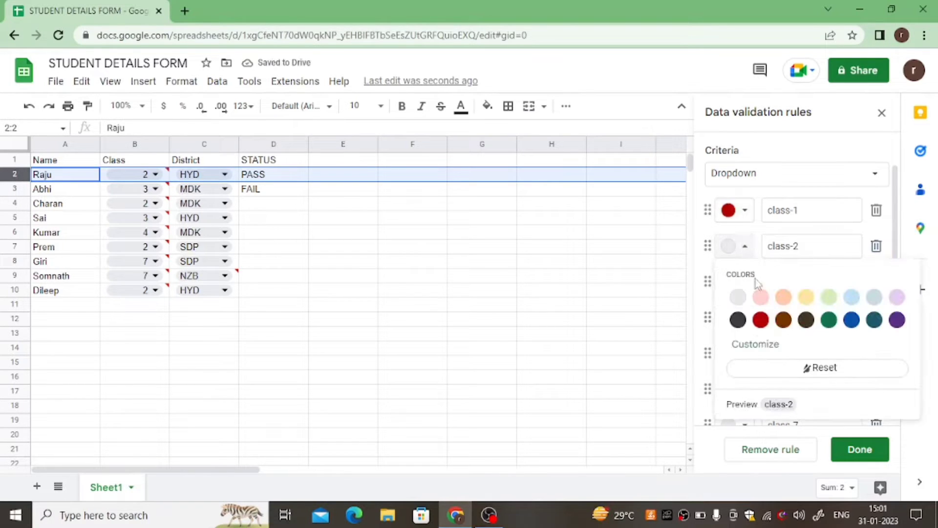
pyautogui.click(830, 320)
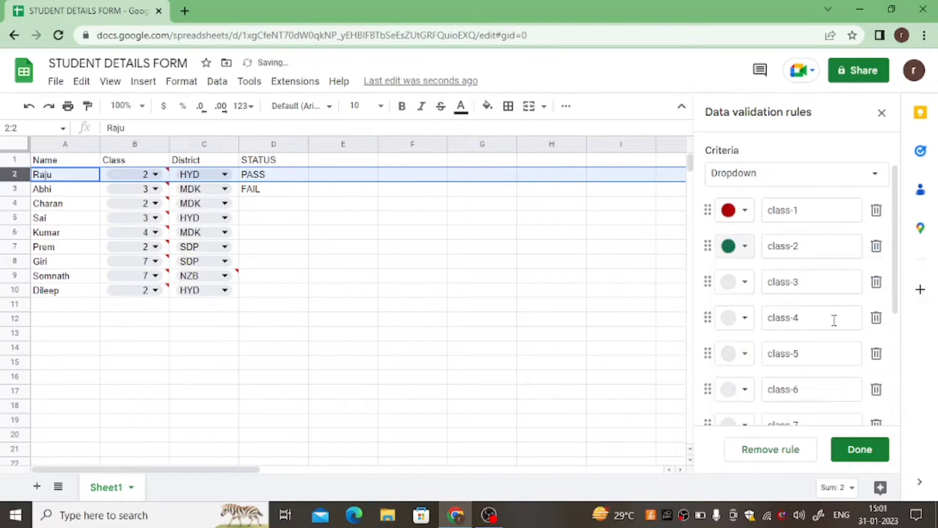
pyautogui.click(743, 287)
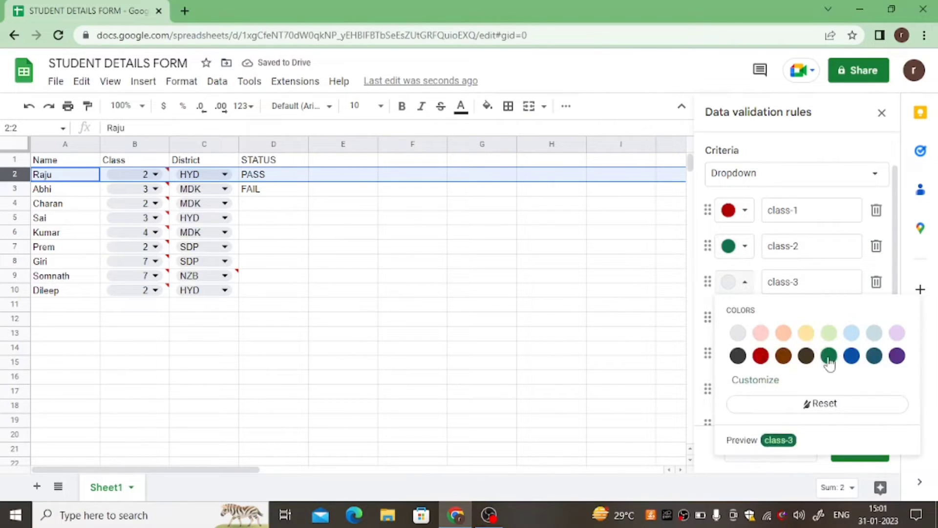
pyautogui.click(853, 356)
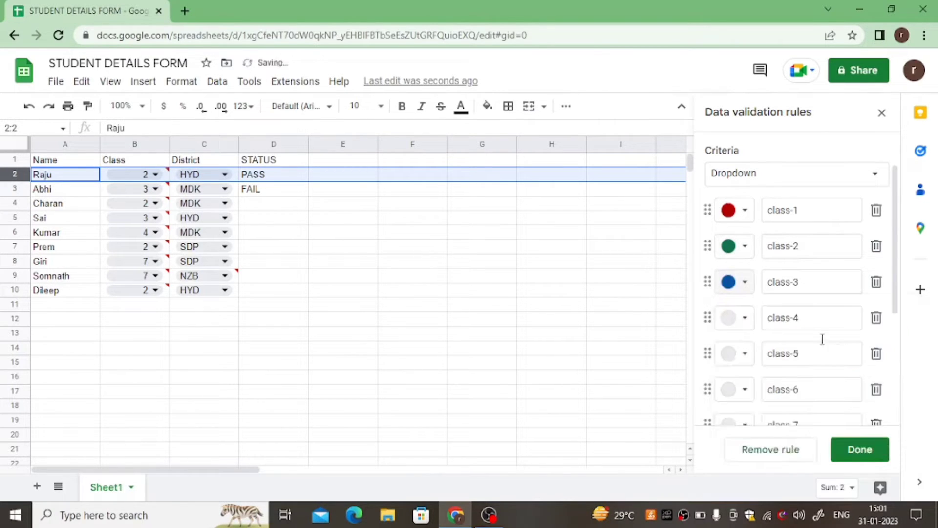
pyautogui.scroll(-5, 762, 308)
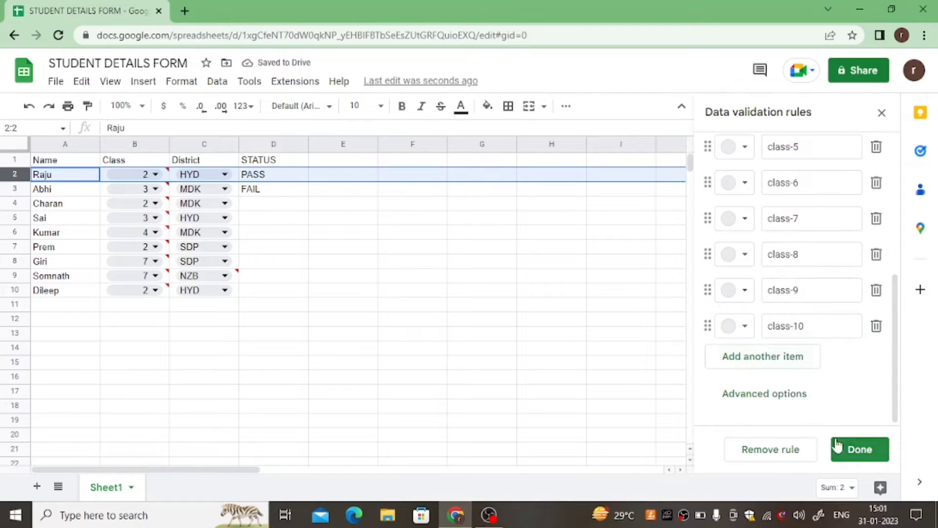
pyautogui.click(852, 454)
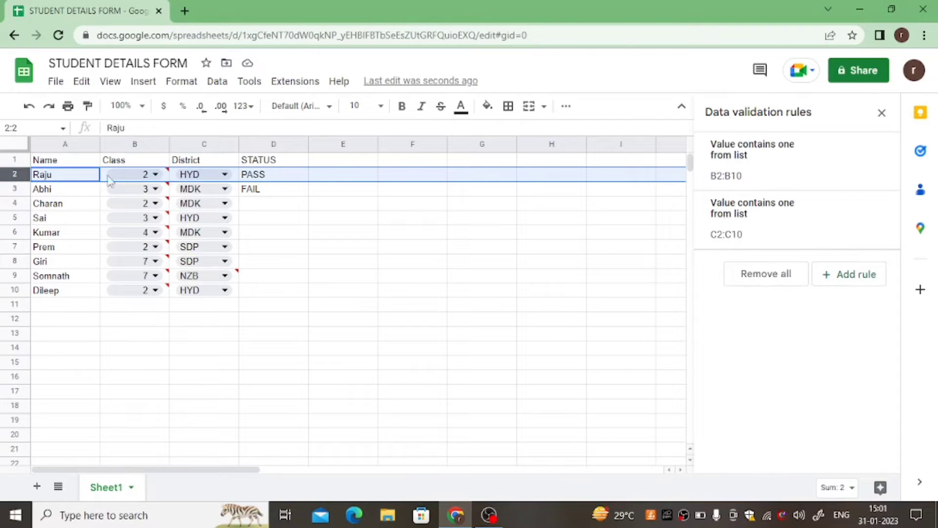
# Check the options offered by the Class dropdown in cell B2 without choosing one
pyautogui.moveTo(153, 187)
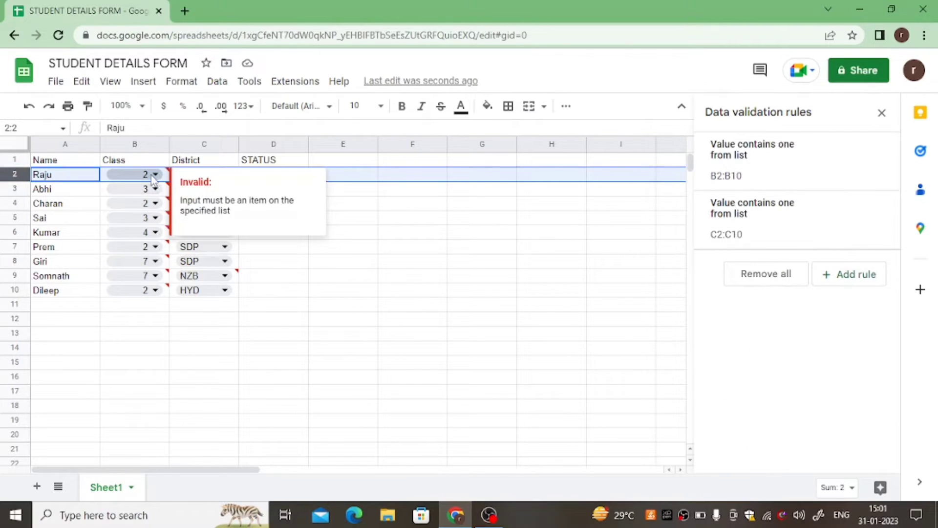
pyautogui.click(151, 171)
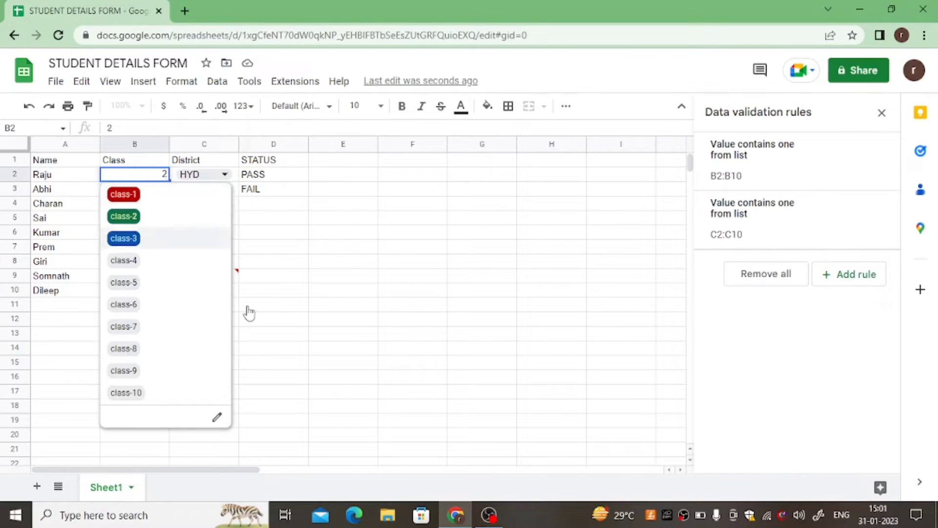
pyautogui.click(386, 348)
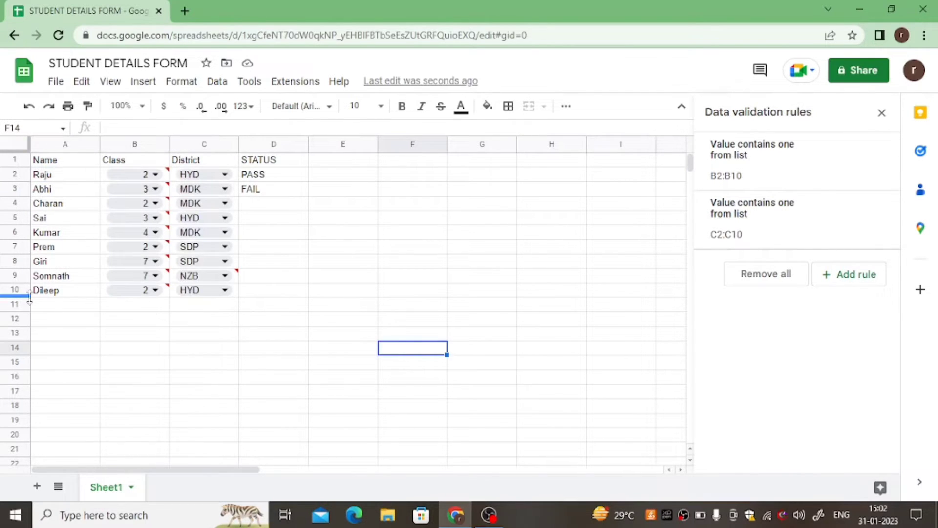
# Choose class-2 in B2, class-1 in B3 and class-4 in B4 from the Class dropdowns
pyautogui.moveTo(164, 295)
pyautogui.moveTo(147, 187)
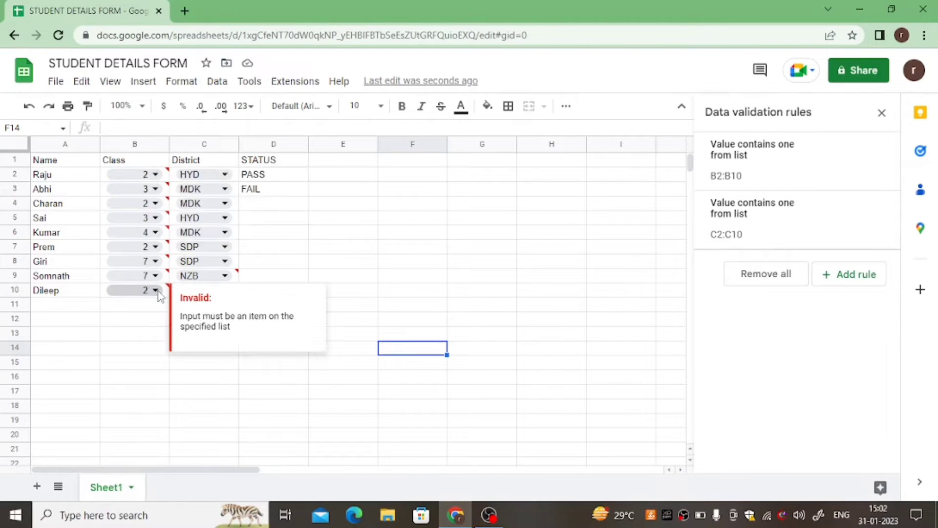
pyautogui.click(155, 175)
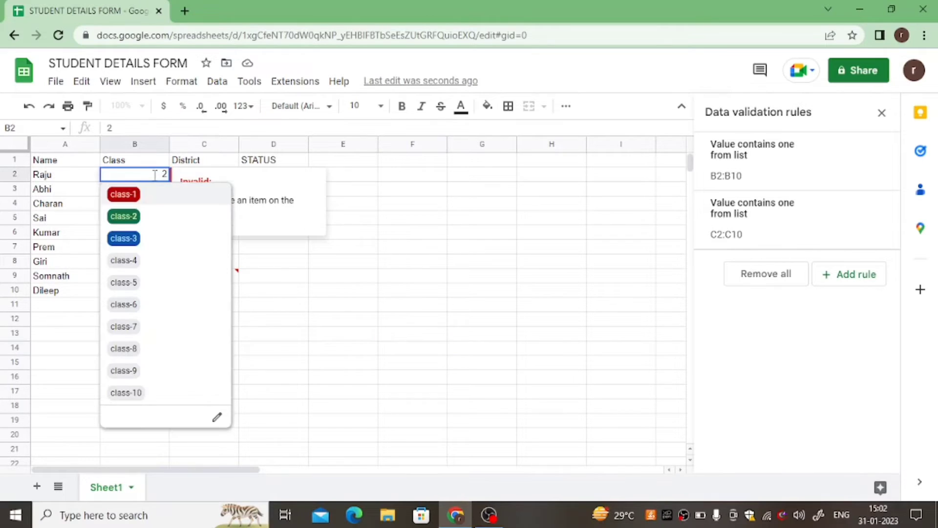
pyautogui.click(120, 219)
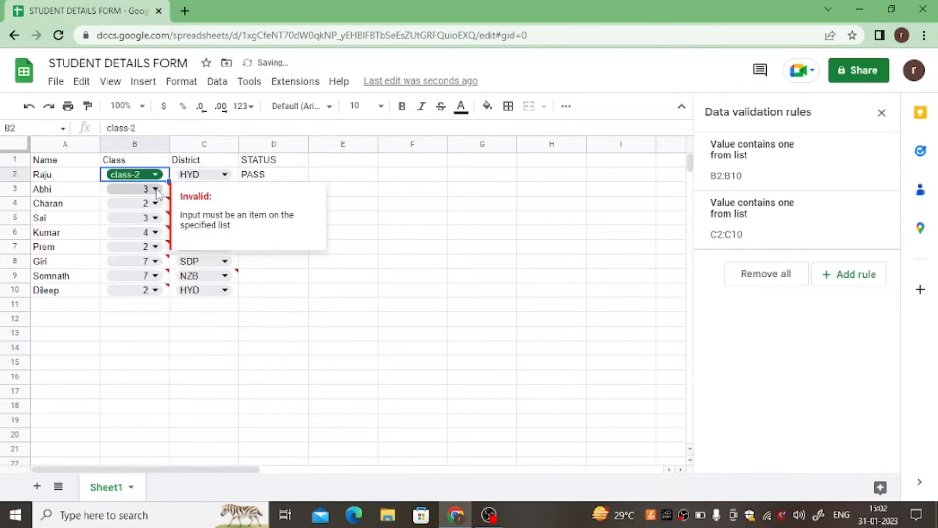
pyautogui.click(154, 189)
pyautogui.click(130, 211)
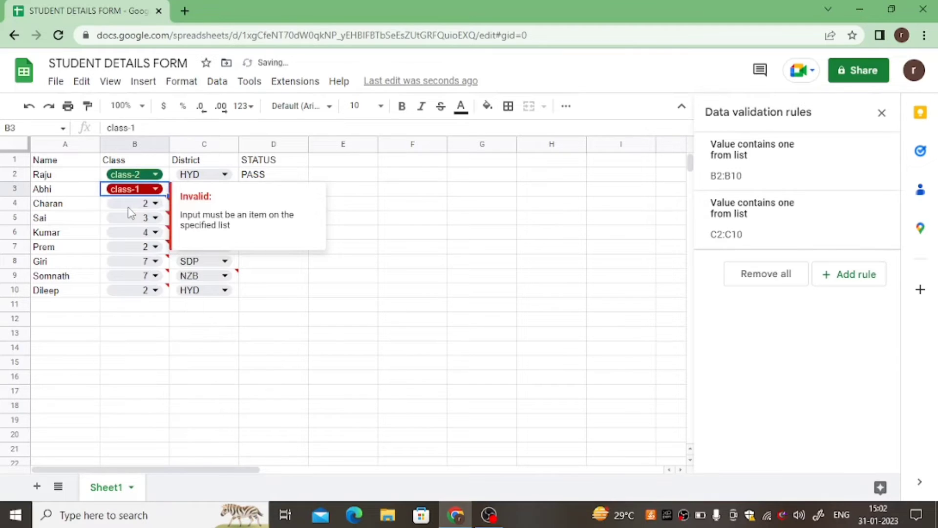
pyautogui.click(153, 201)
pyautogui.click(123, 290)
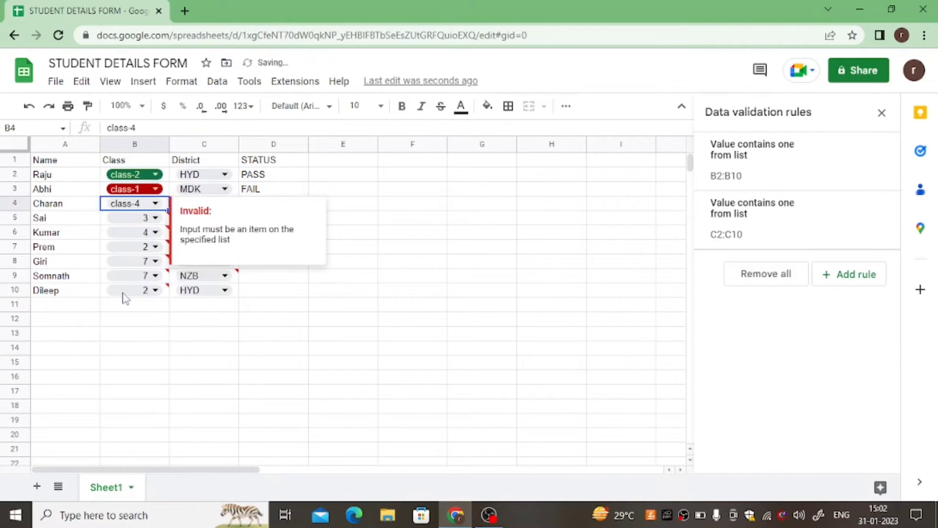
# Choose class-5 in B5, class-7 in B6 and class-2 in B7 from the Class dropdowns
pyautogui.click(155, 217)
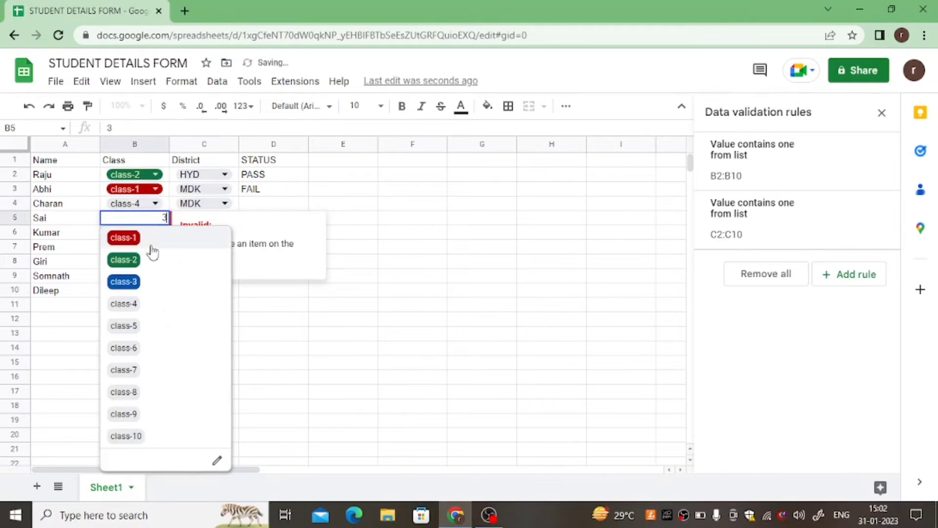
pyautogui.click(123, 326)
pyautogui.click(159, 231)
pyautogui.write('4')
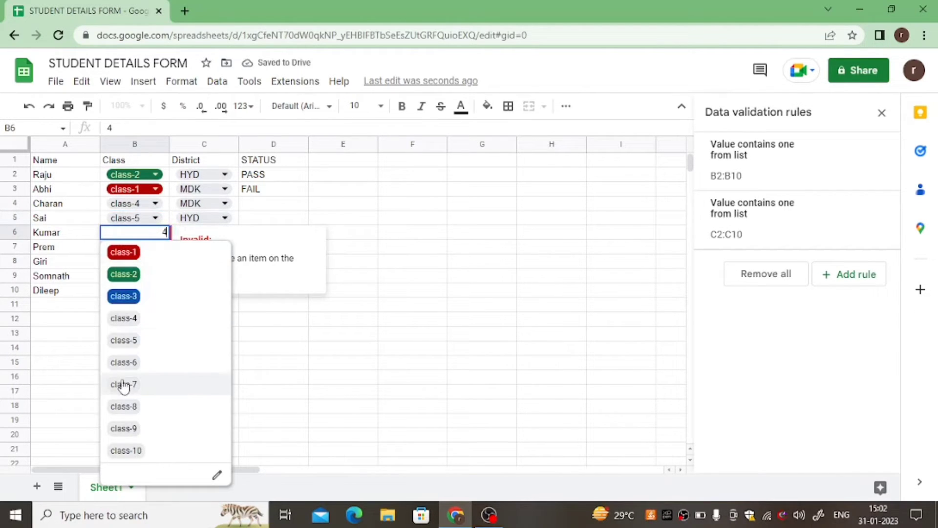
pyautogui.click(123, 384)
pyautogui.click(155, 247)
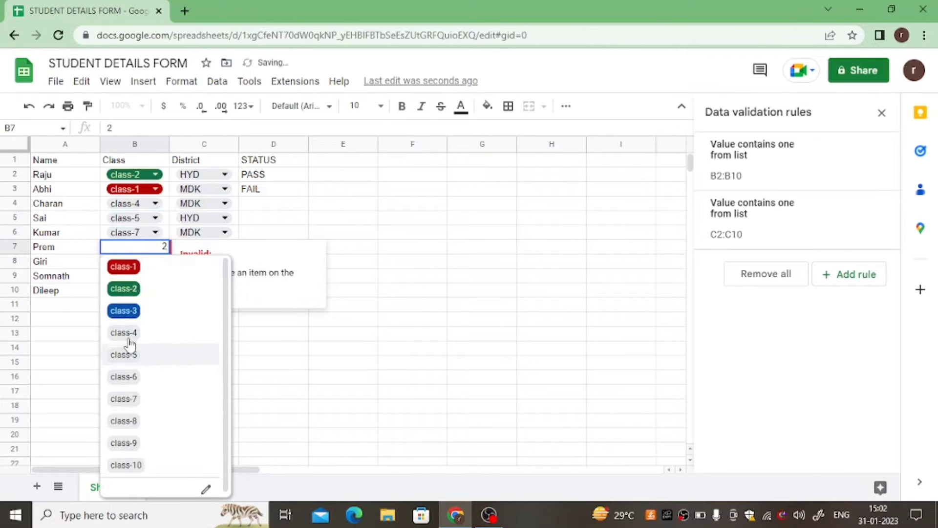
pyautogui.click(126, 290)
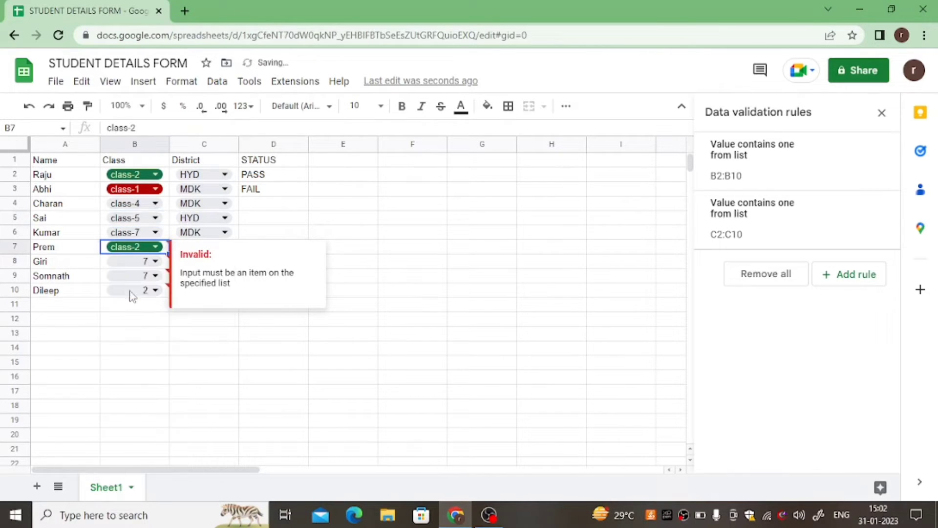
# Choose class-7 in B8, class-5 in B9 and class-2 in B10 from the Class dropdowns
pyautogui.click(154, 262)
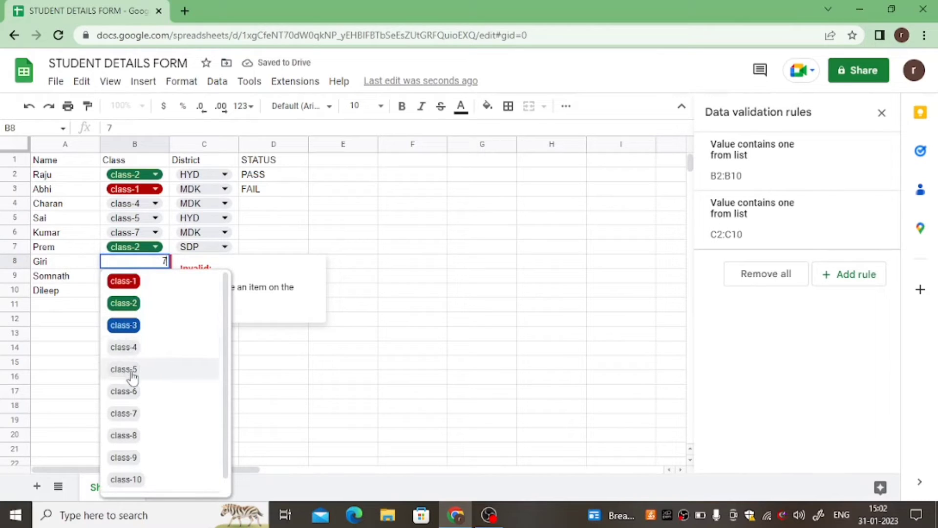
pyautogui.click(129, 413)
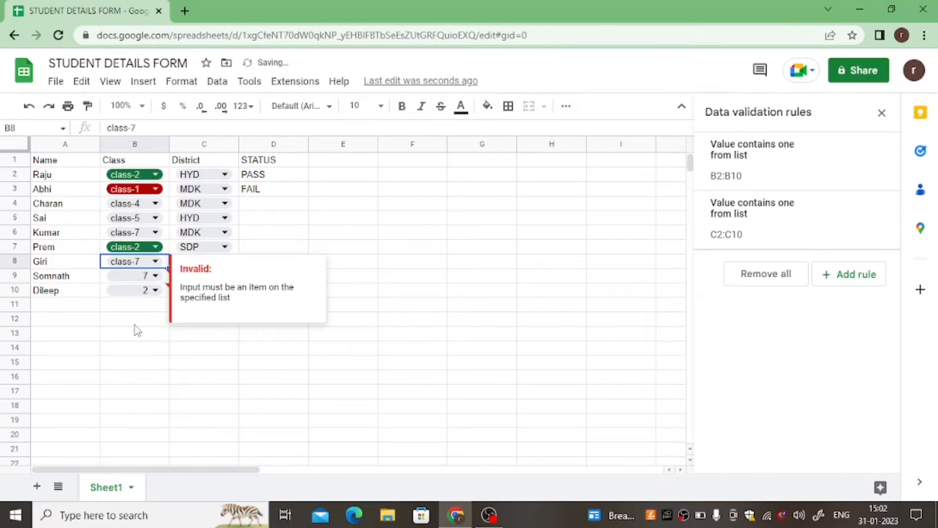
pyautogui.click(144, 275)
pyautogui.write('7')
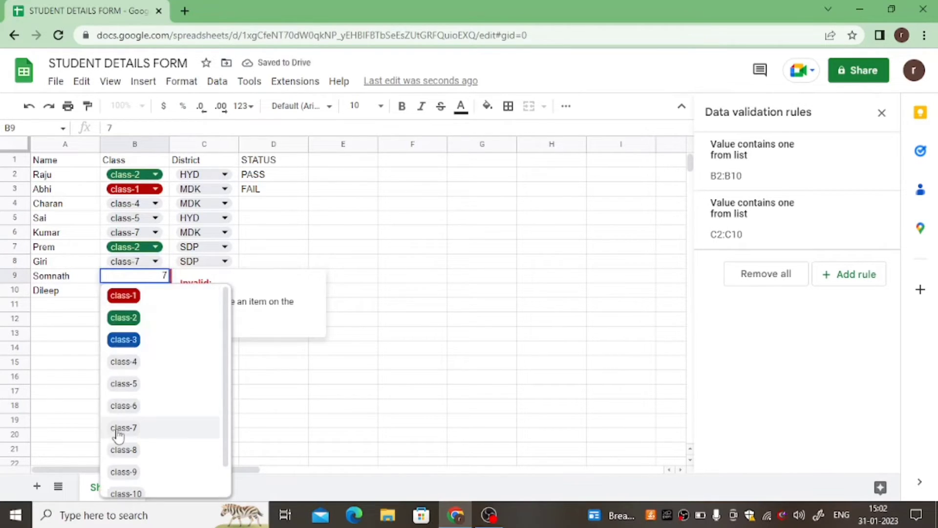
pyautogui.click(126, 387)
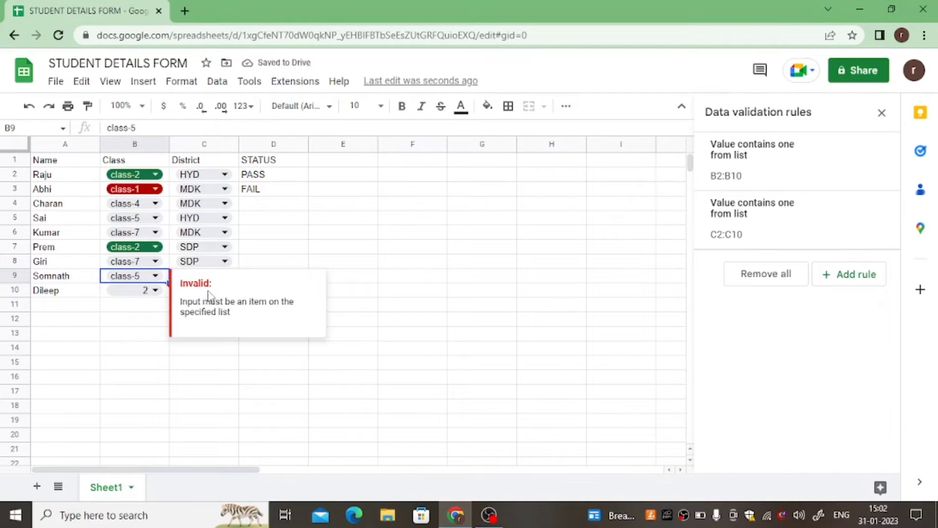
pyautogui.click(156, 292)
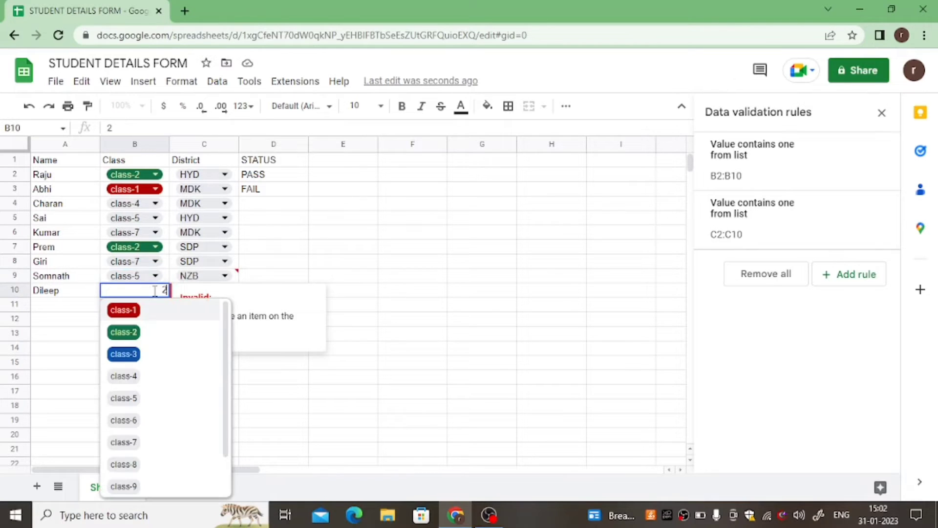
pyautogui.click(132, 334)
pyautogui.click(139, 319)
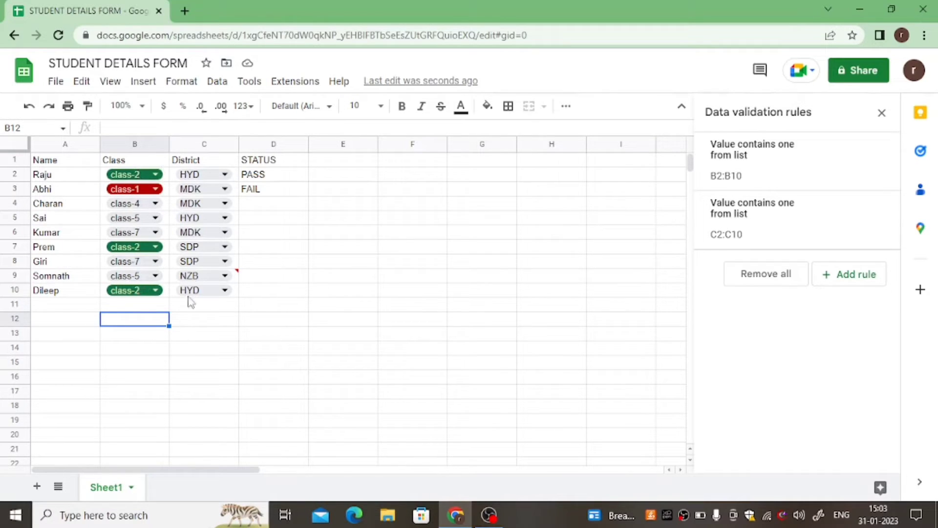
# Add a dropdown validation rule to the whole STATUS column D
pyautogui.click(294, 176)
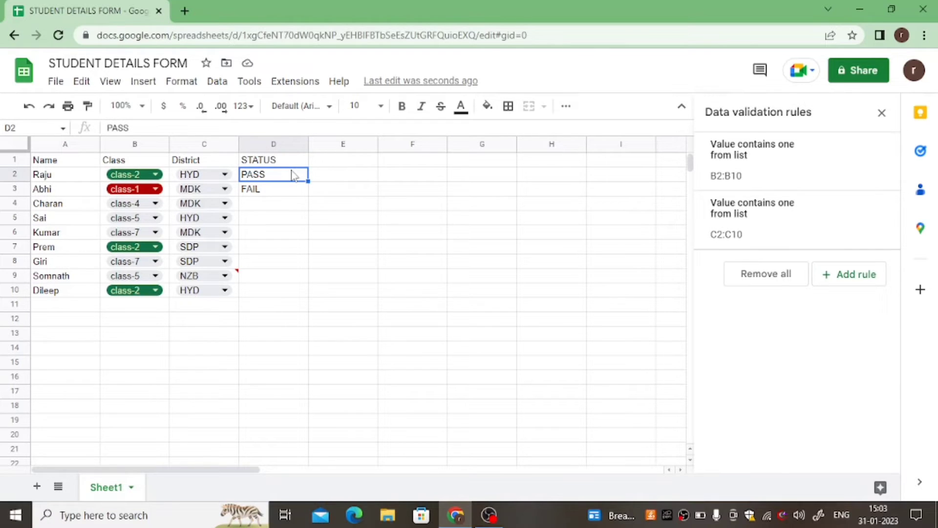
pyautogui.click(290, 141)
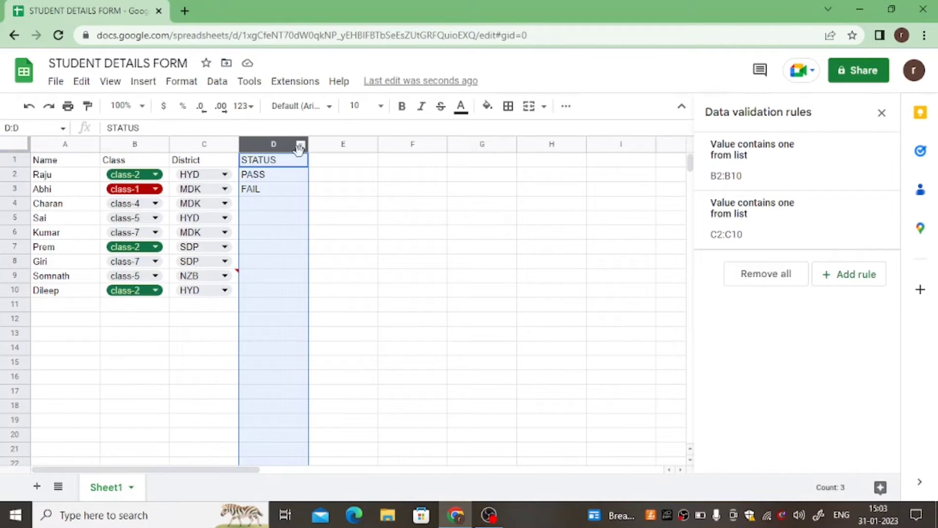
pyautogui.hotkey('ctrl', 'c')
pyautogui.click(301, 146)
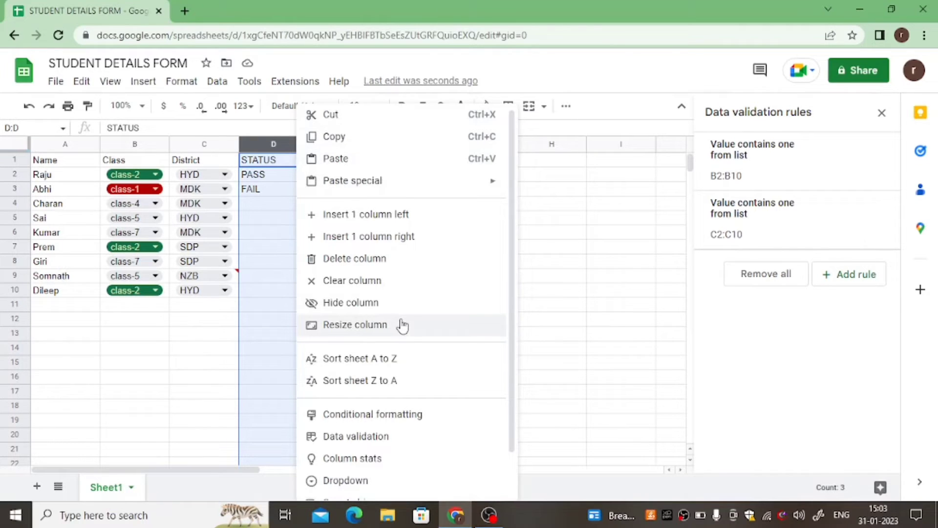
pyautogui.scroll(-1, 401, 325)
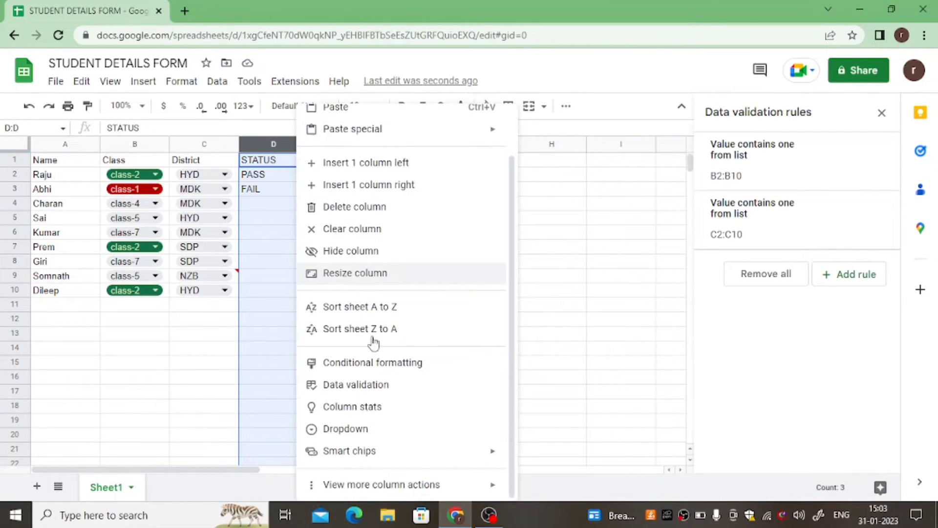
pyautogui.click(335, 430)
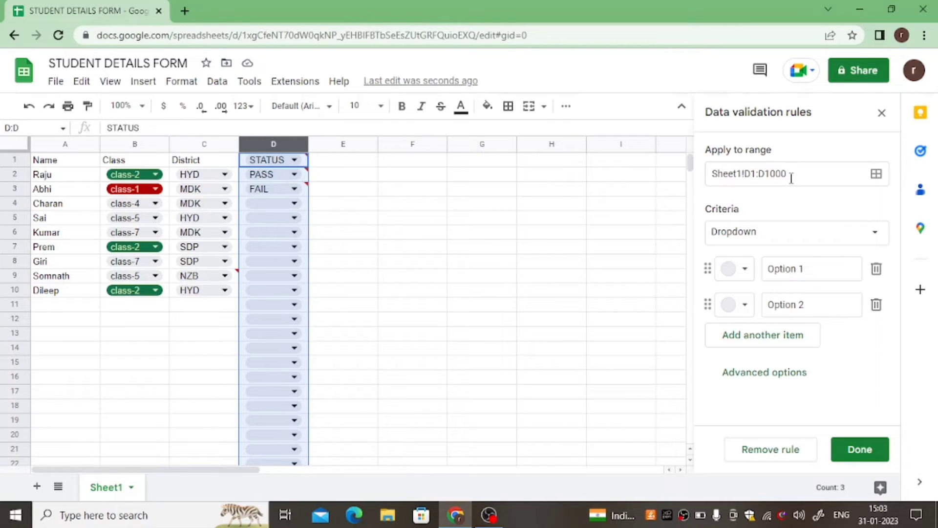
# Limit the STATUS dropdown rule to the range Sheet1!D2:D10
pyautogui.click(764, 175)
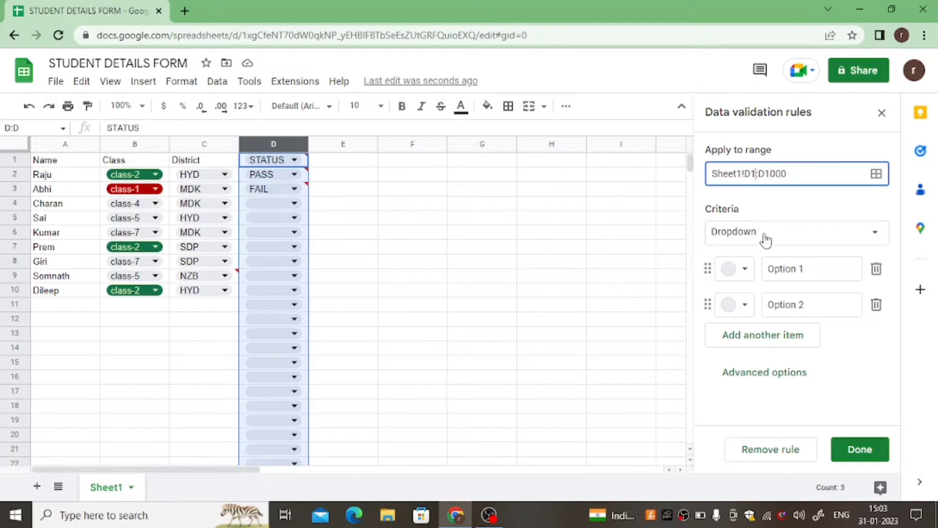
pyautogui.press('BackSpace')
pyautogui.press('BackSpace')
pyautogui.write('2:')
pyautogui.press('Right')
pyautogui.press('Right')
pyautogui.press('Right')
pyautogui.press('Right')
pyautogui.press('BackSpace')
pyautogui.press('BackSpace')
# Name the first STATUS dropdown option PASS and colour it dark green
pyautogui.click(785, 271)
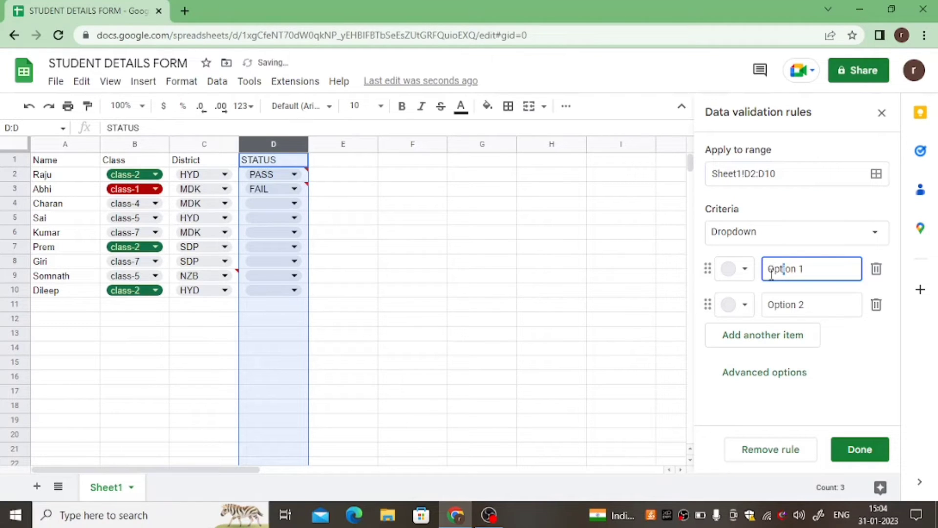
pyautogui.click(811, 269)
pyautogui.hotkey('ctrl', 'a')
pyautogui.press('BackSpace')
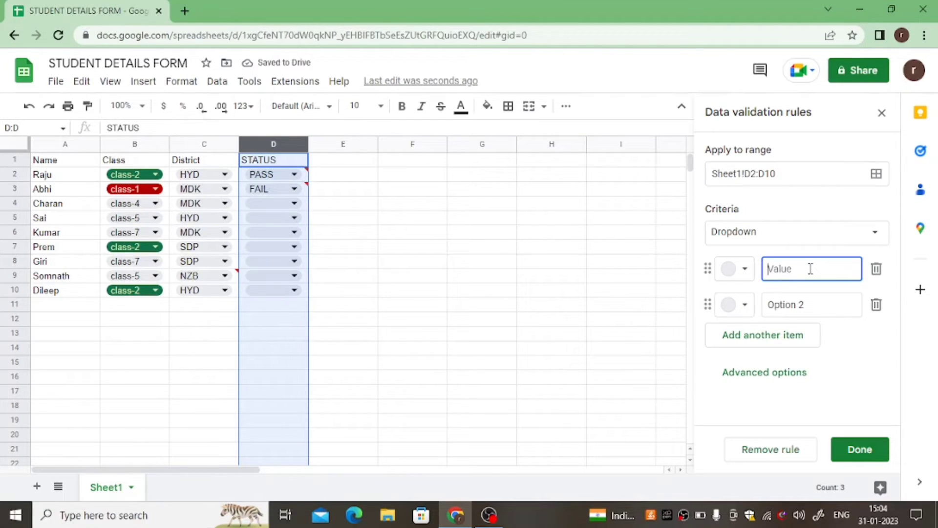
pyautogui.write('pass')
pyautogui.press('BackSpace')
pyautogui.press('BackSpace')
pyautogui.press('BackSpace')
pyautogui.press('BackSpace')
pyautogui.write('PASS')
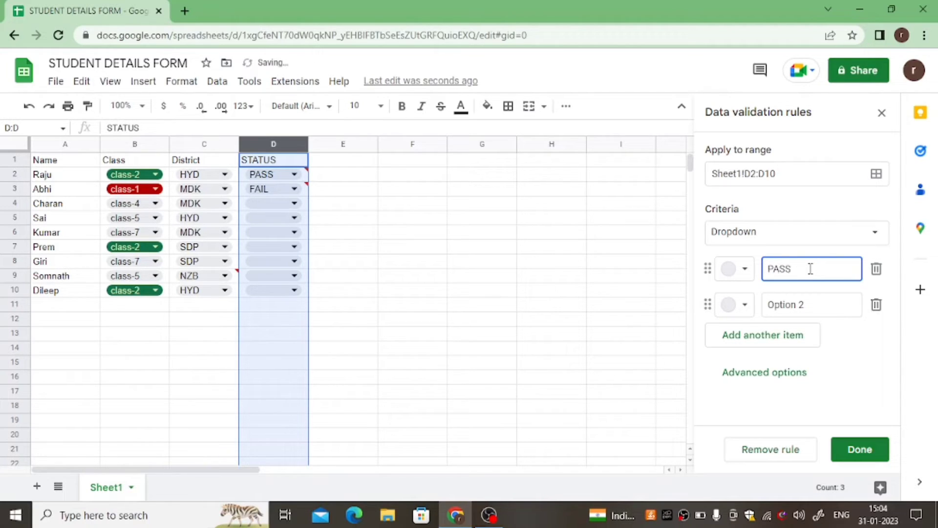
pyautogui.click(743, 268)
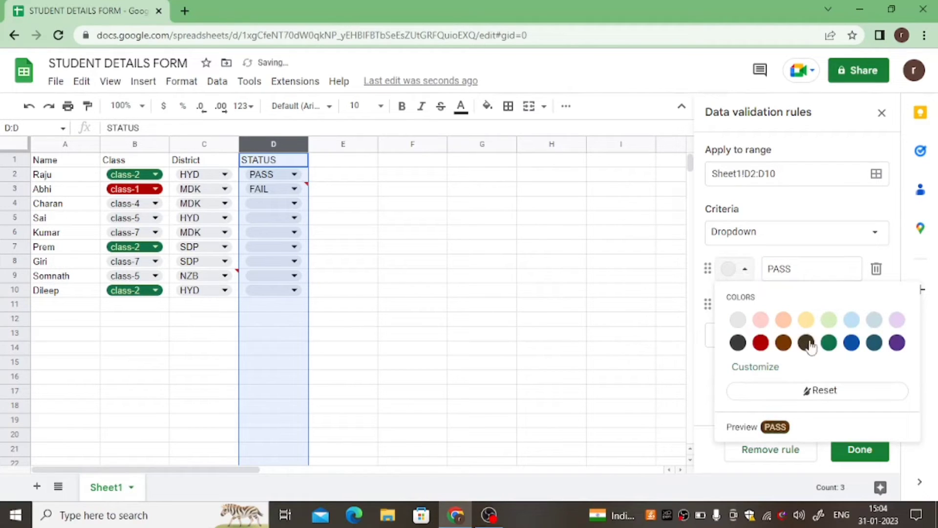
pyautogui.click(830, 343)
# Name the second STATUS dropdown option FAIL, colour it dark red, and save the validation rule
pyautogui.press('capslock')
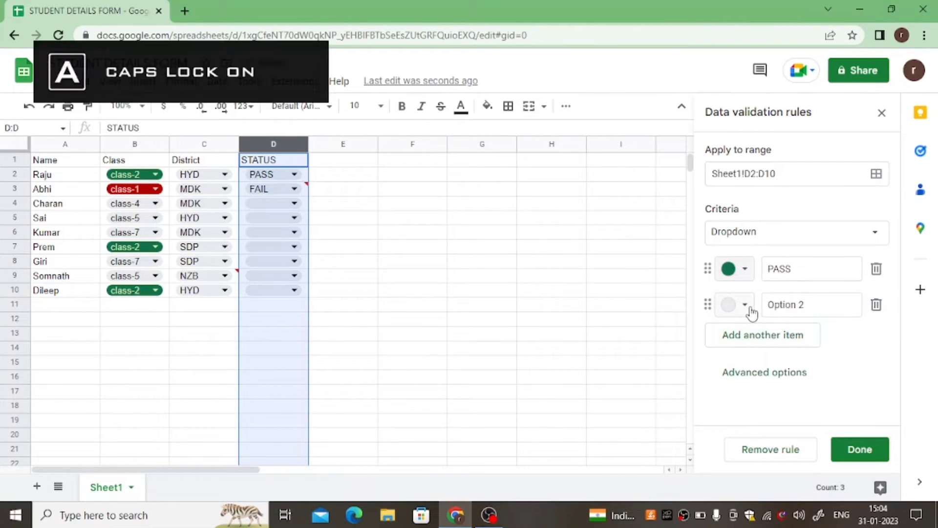
pyautogui.click(748, 307)
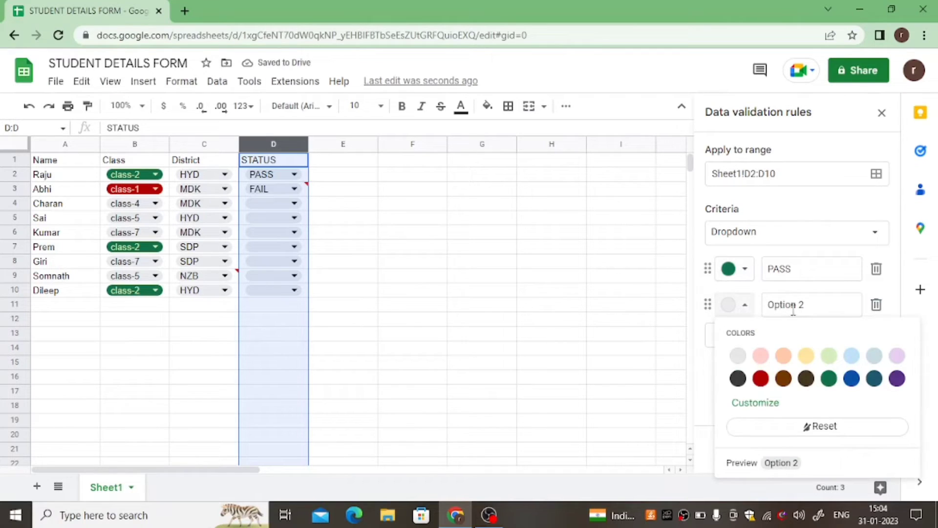
pyautogui.click(817, 306)
pyautogui.press('BackSpace')
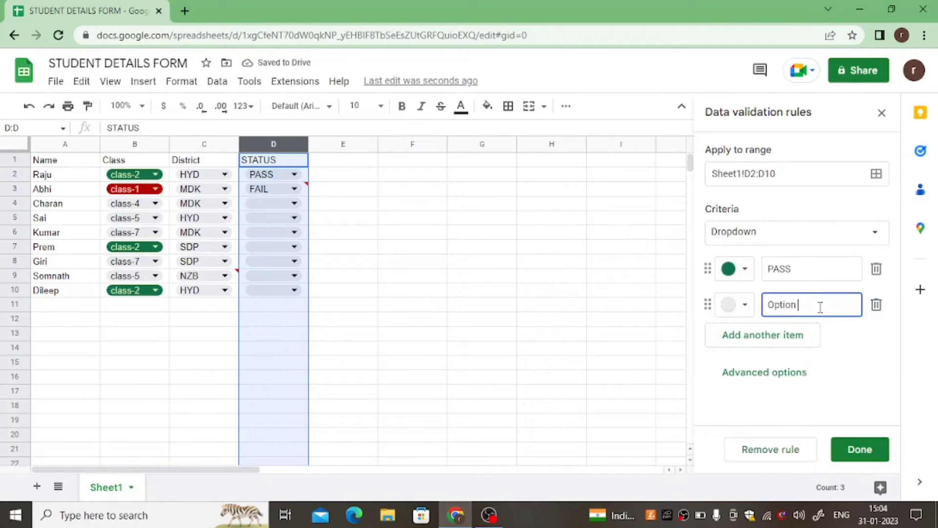
pyautogui.press('BackSpace')
pyautogui.press('BackSpace')
pyautogui.press('BackSpace')
pyautogui.press('BackSpace')
pyautogui.press('BackSpace')
pyautogui.press('BackSpace')
pyautogui.write('FA')
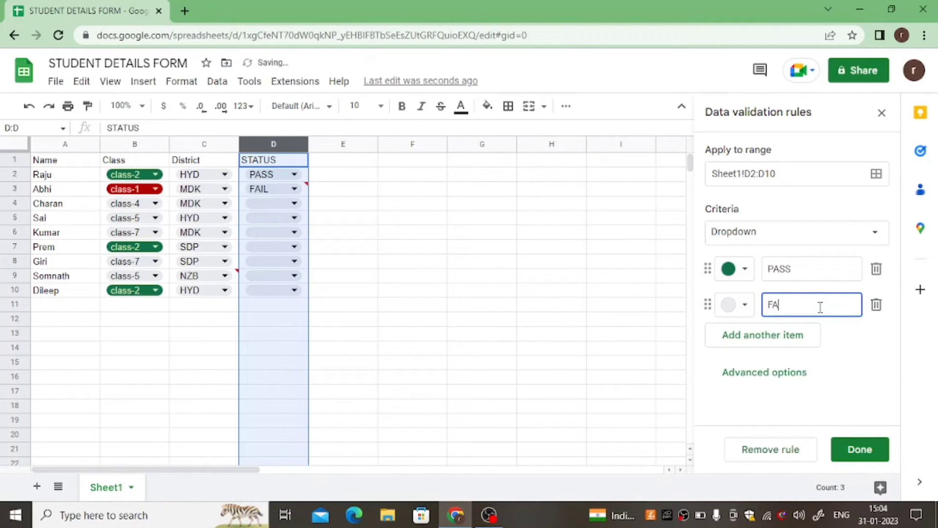
pyautogui.write('IL')
pyautogui.click(743, 307)
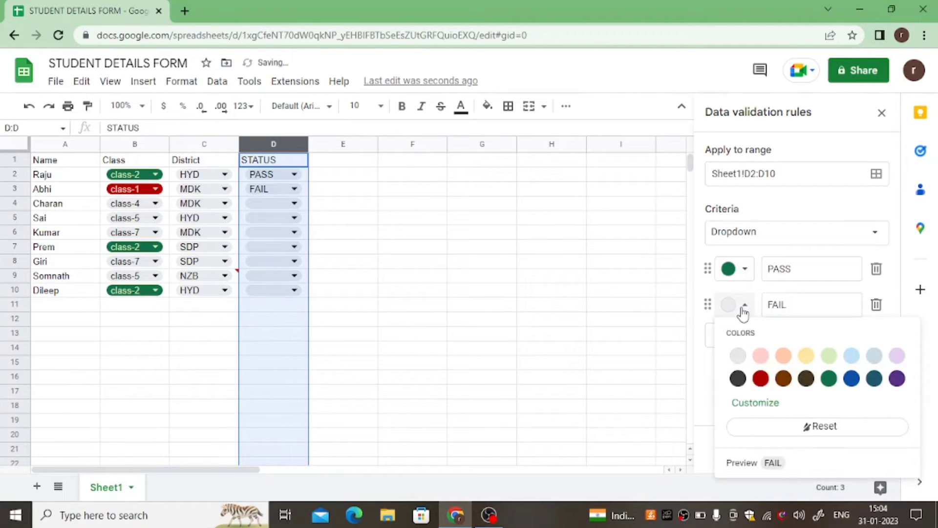
pyautogui.click(762, 379)
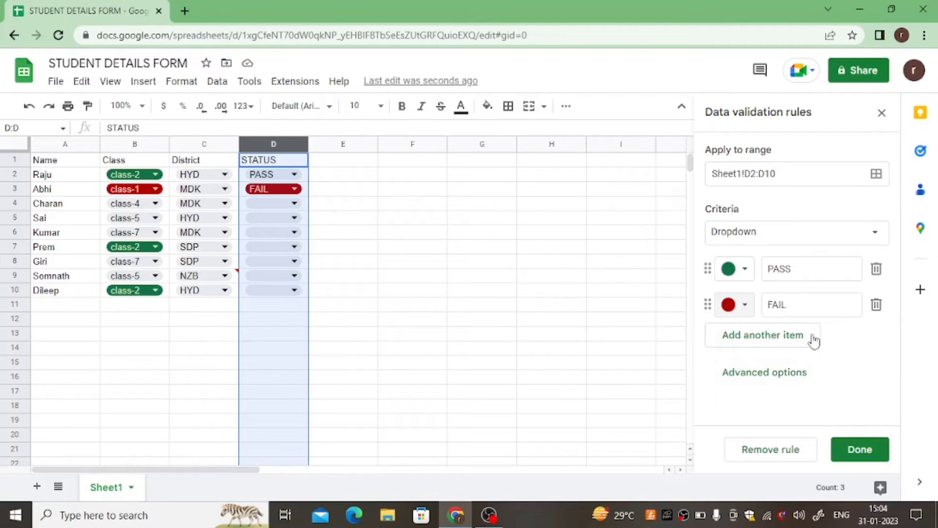
pyautogui.click(861, 450)
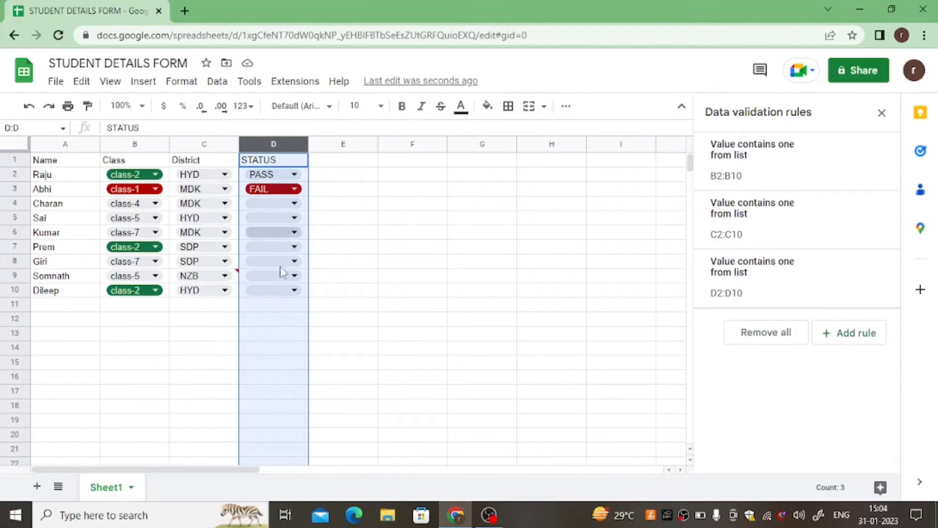
pyautogui.click(324, 264)
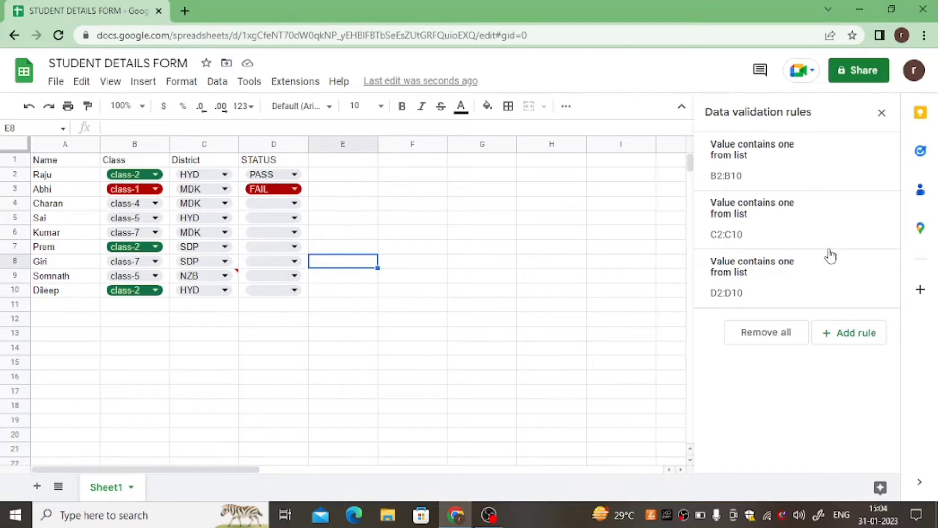
# Choose PASS in D2, PASS in D4, FAIL in D5 and PASS in D6 from the STATUS dropdowns
pyautogui.moveTo(831, 255)
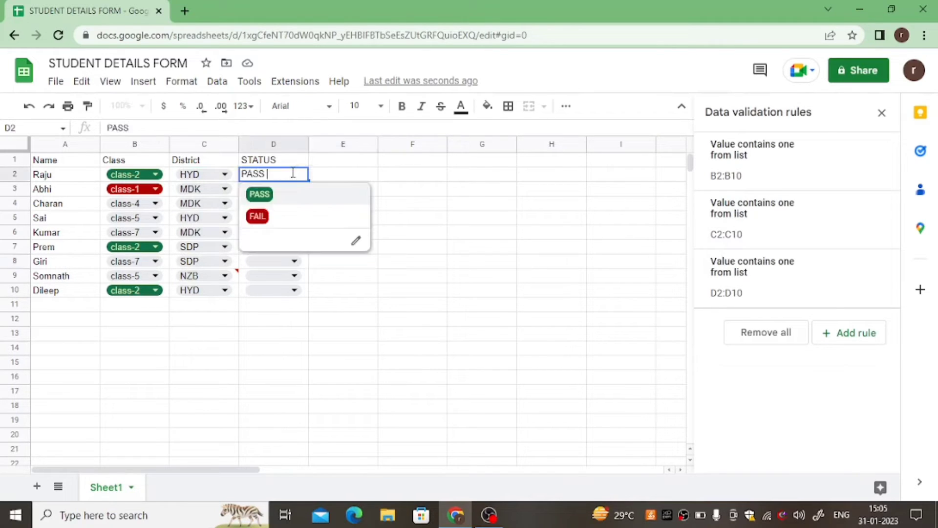
pyautogui.click(294, 175)
pyautogui.click(264, 196)
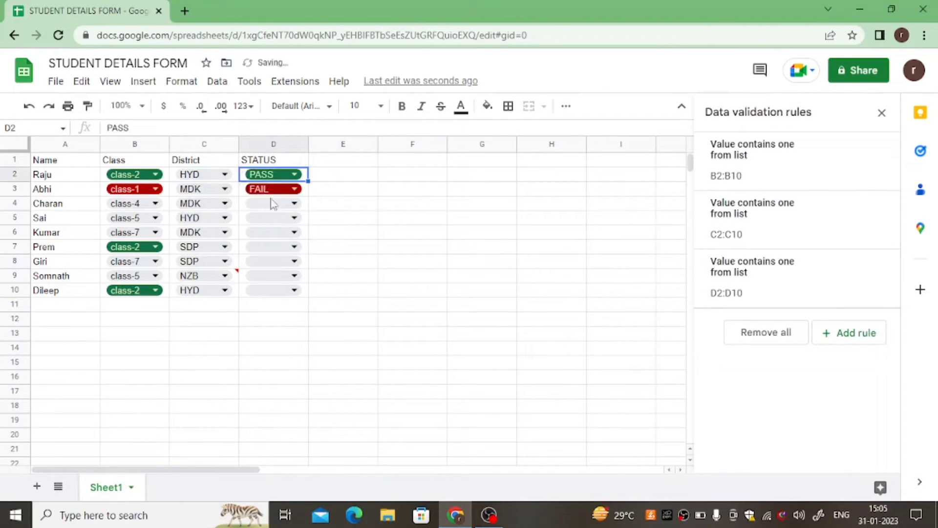
pyautogui.click(295, 204)
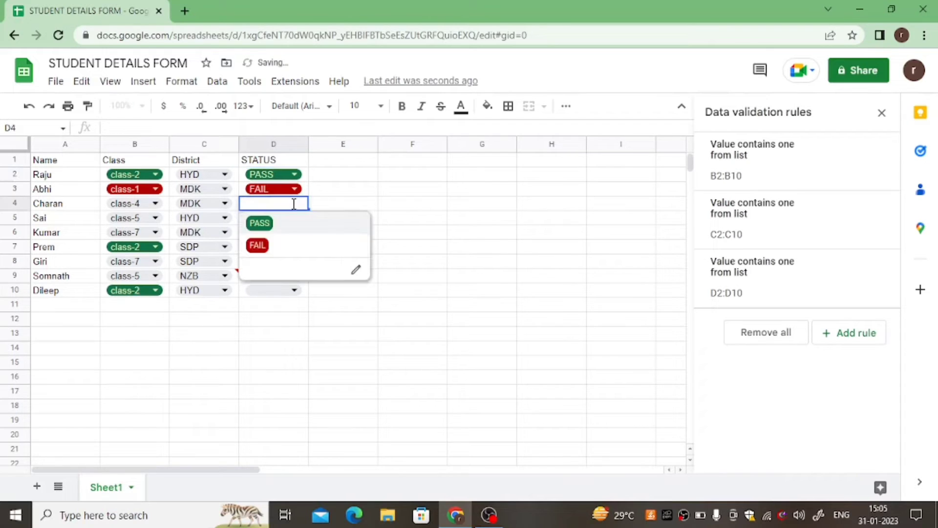
pyautogui.click(262, 224)
pyautogui.click(294, 218)
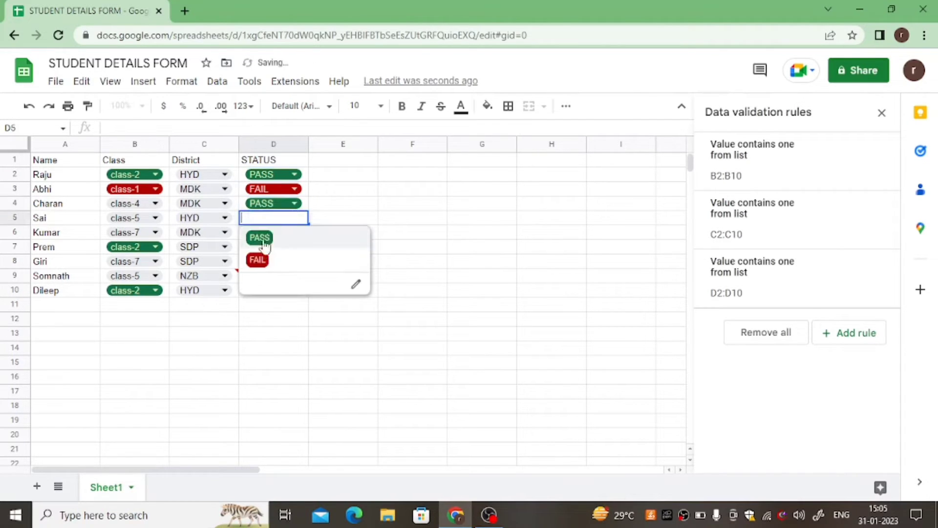
pyautogui.click(256, 261)
pyautogui.click(295, 233)
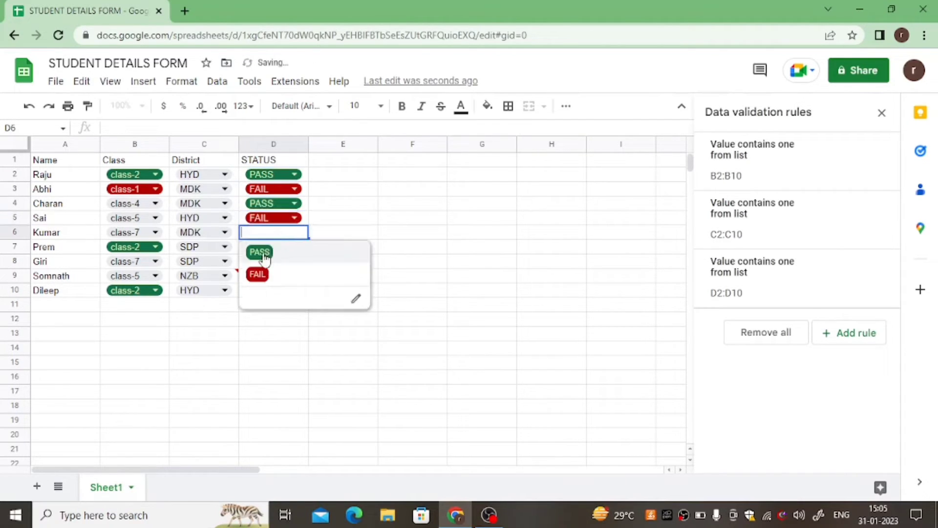
pyautogui.click(264, 253)
# Choose PASS in D7 and FAIL in D8, D9 and D10 from the STATUS dropdowns
pyautogui.click(295, 247)
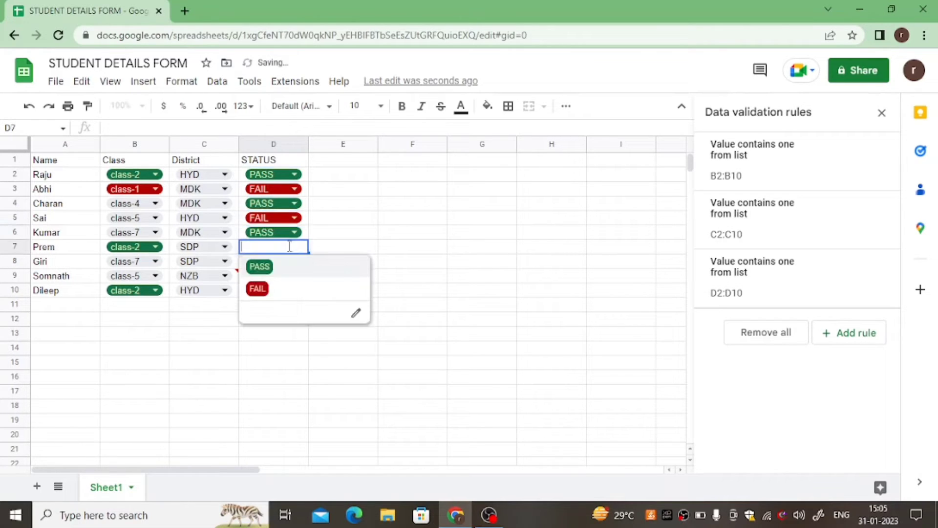
pyautogui.click(268, 267)
pyautogui.click(294, 261)
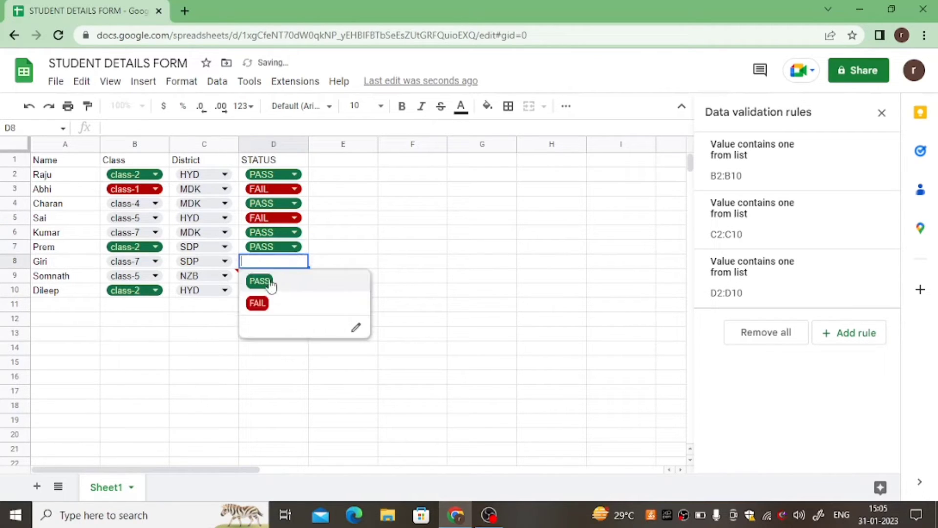
pyautogui.click(258, 303)
pyautogui.click(295, 276)
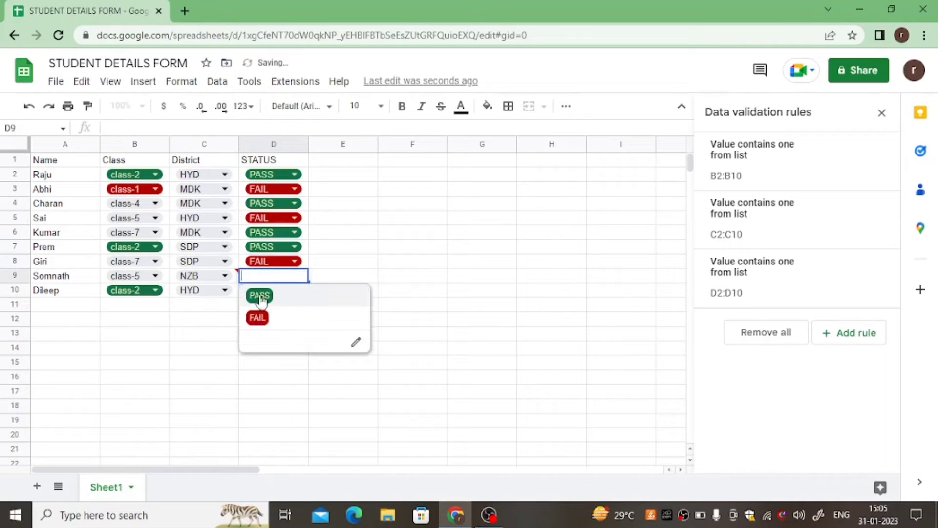
pyautogui.click(261, 317)
pyautogui.click(296, 290)
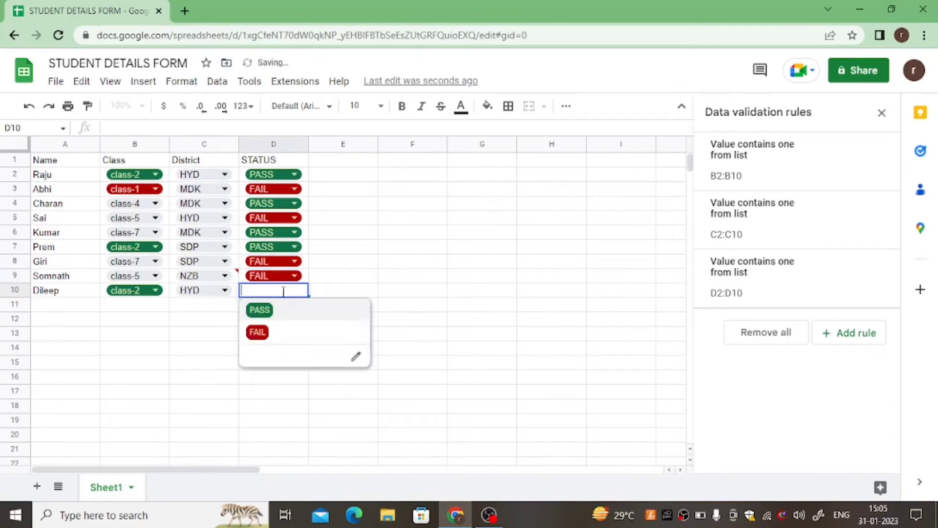
pyautogui.click(256, 332)
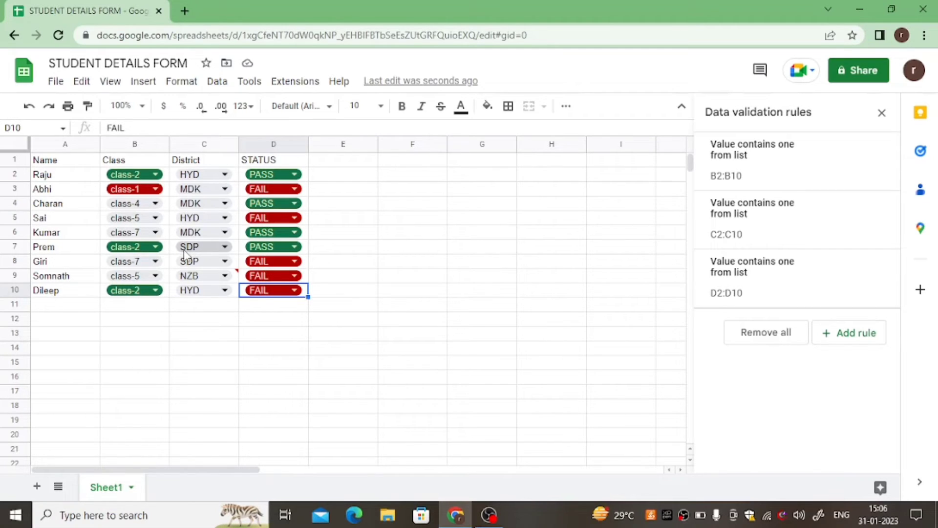
# Create a filter view covering the entire sheet and dismiss the data validation rules
pyautogui.click(18, 146)
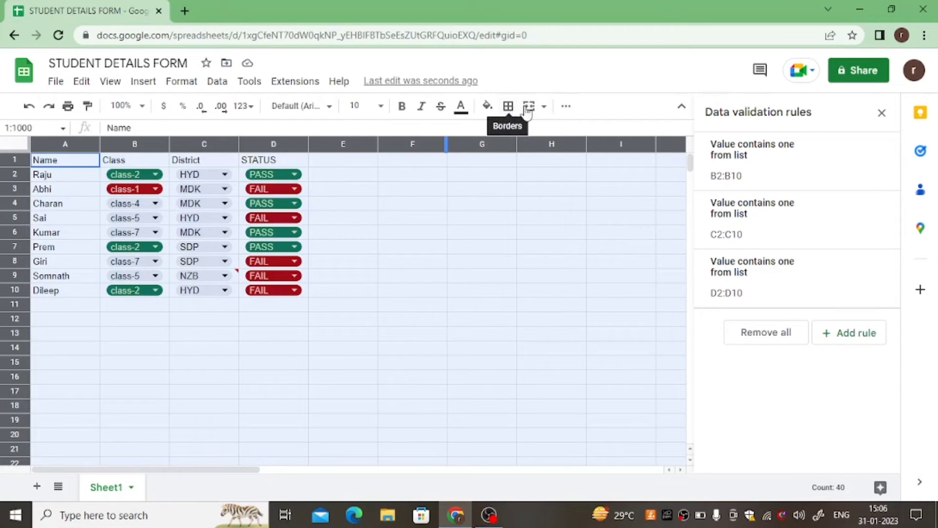
pyautogui.click(566, 108)
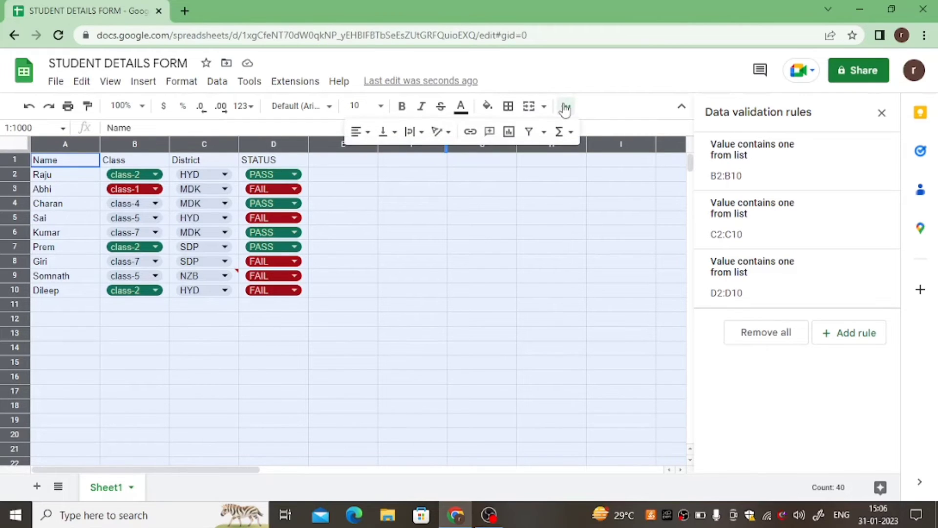
pyautogui.click(545, 133)
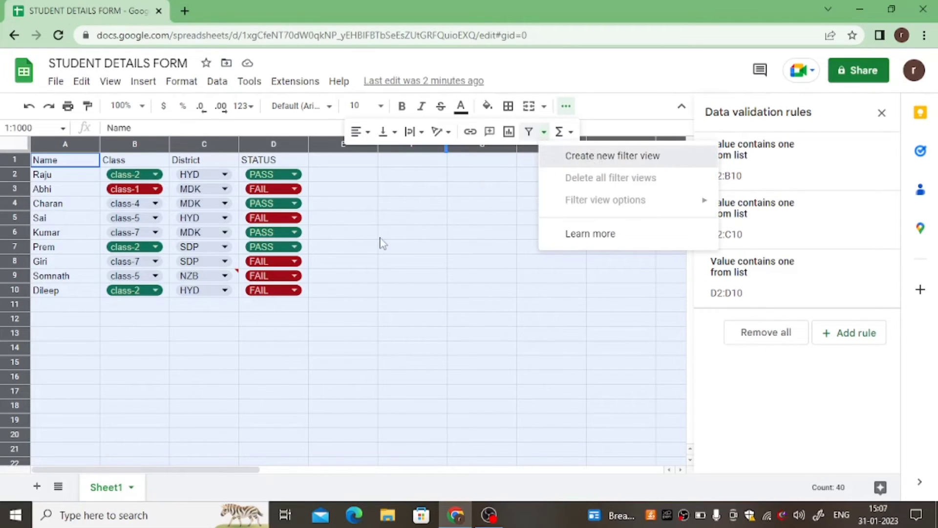
pyautogui.press('Return')
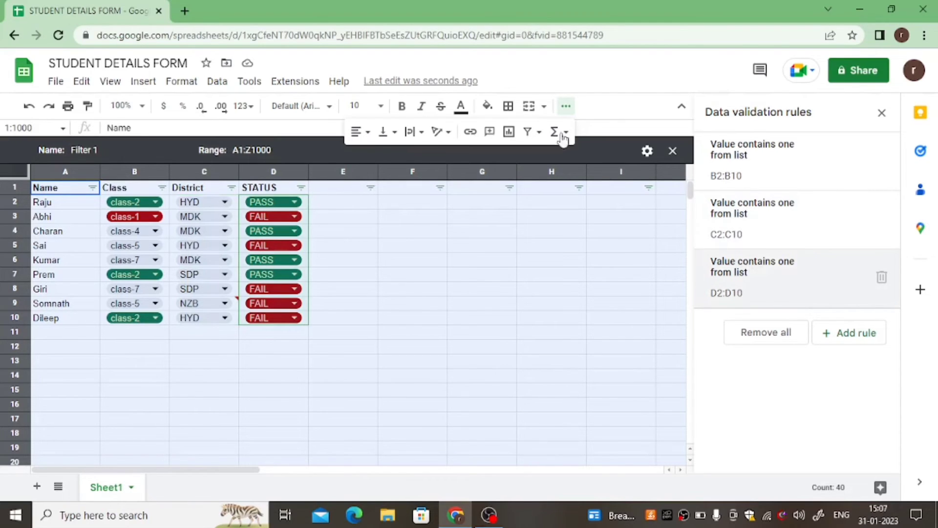
pyautogui.click(882, 113)
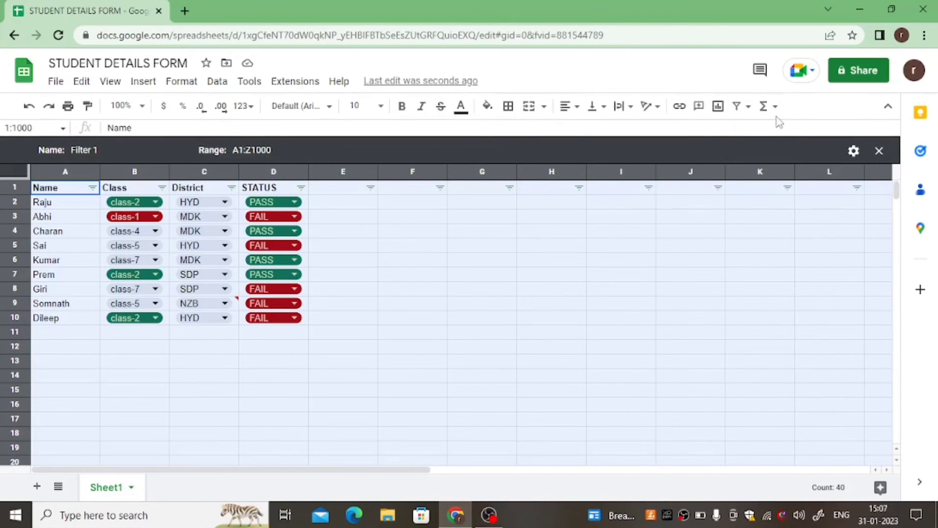
# Reapply the Filter 1 view and create another new filter view for the same sheet
pyautogui.click(746, 107)
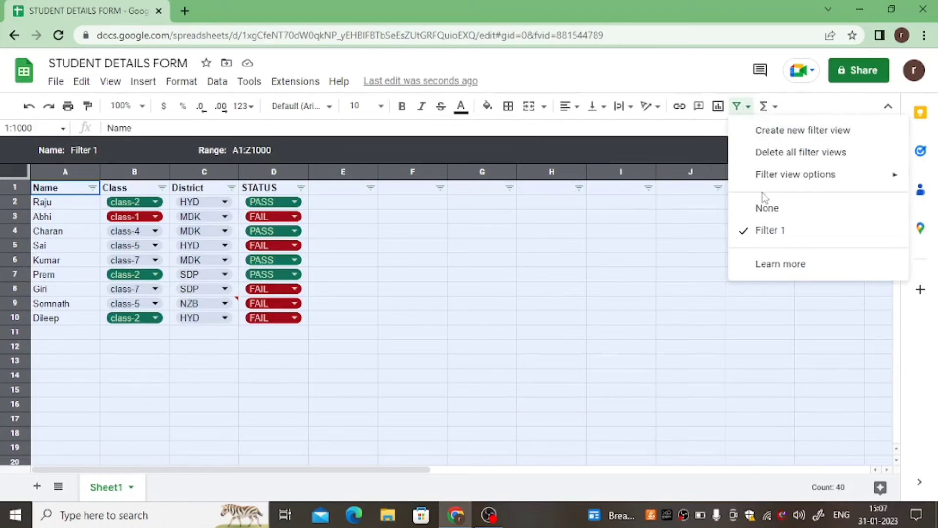
pyautogui.click(769, 231)
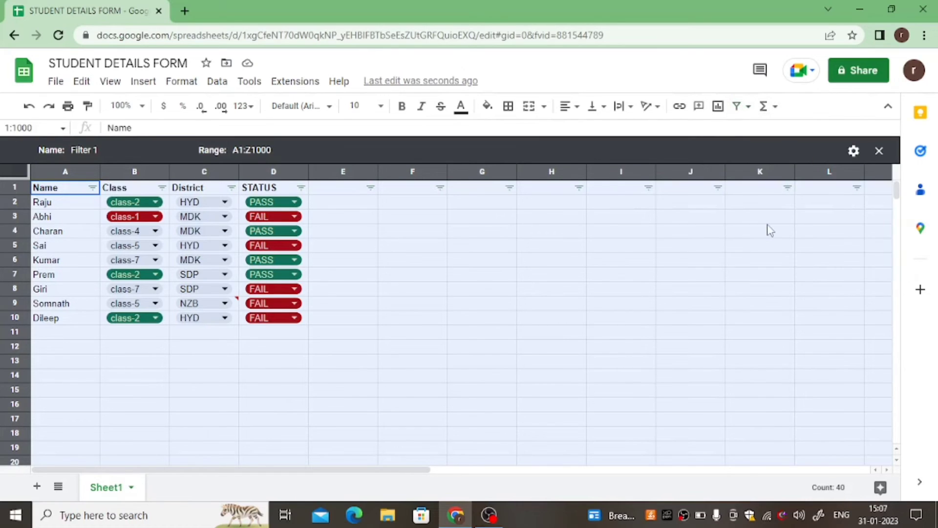
pyautogui.click(739, 107)
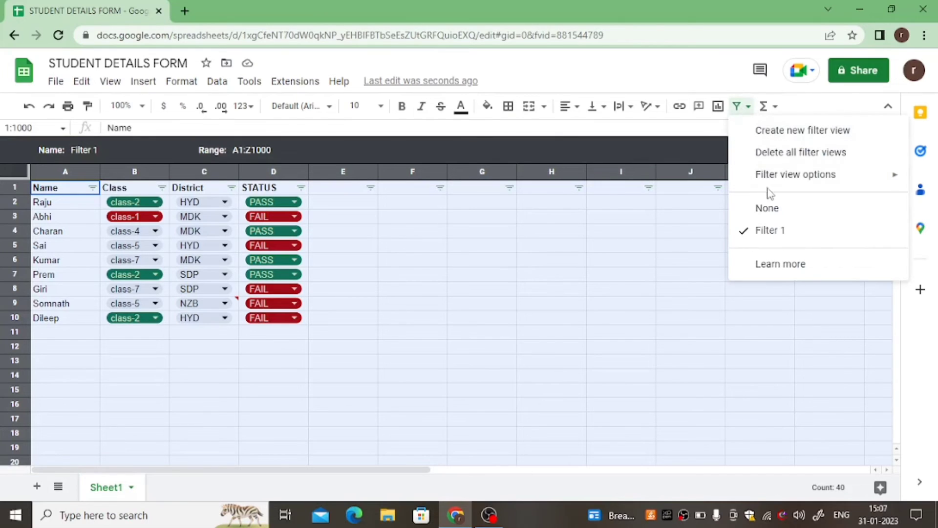
pyautogui.click(777, 141)
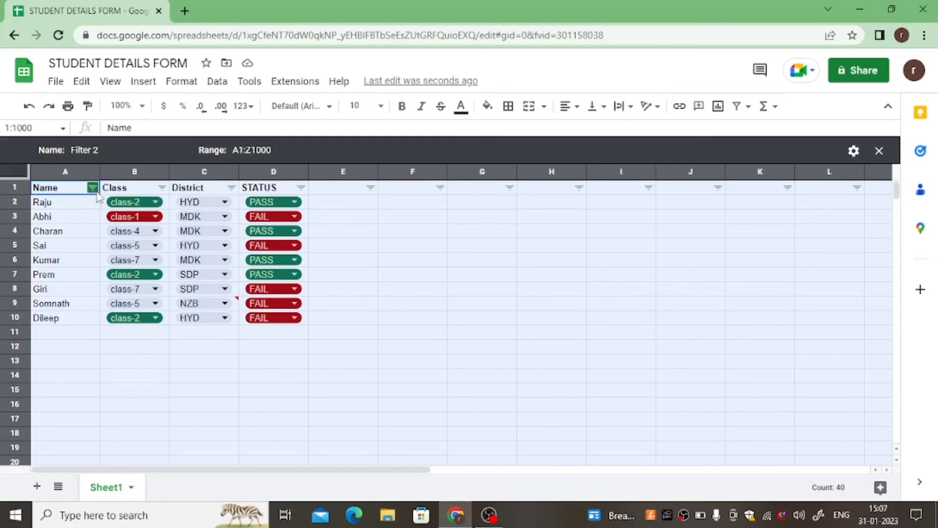
pyautogui.click(162, 188)
pyautogui.click(161, 188)
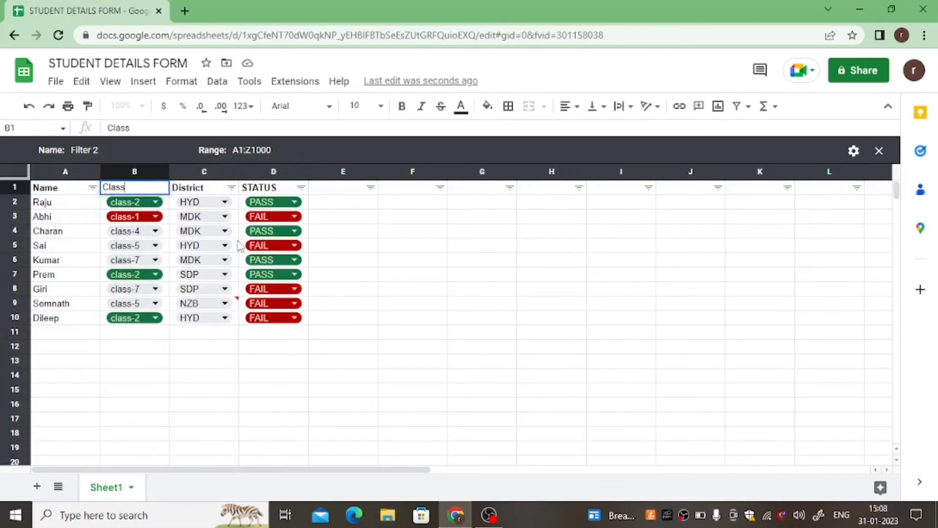
pyautogui.click(202, 362)
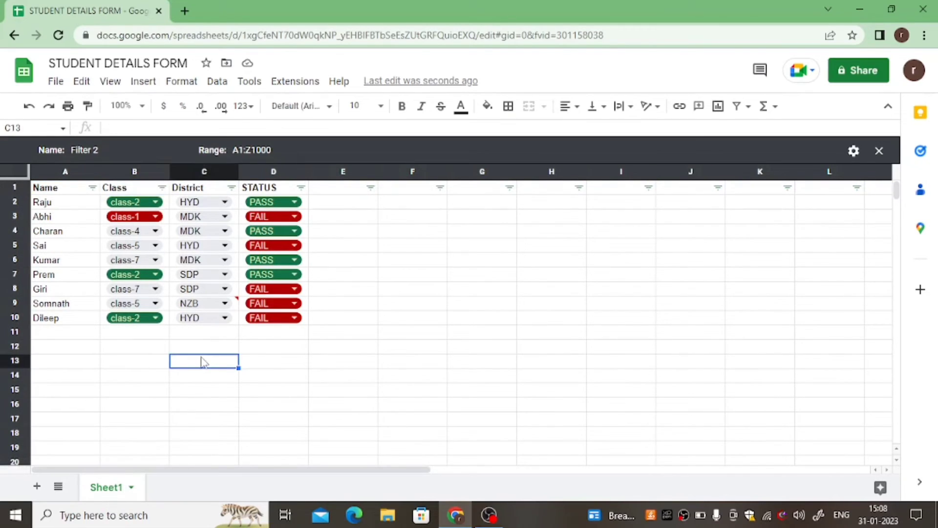
# Filter the Class column by values in the Filter 2 view so that only class-1 is selected
pyautogui.click(162, 188)
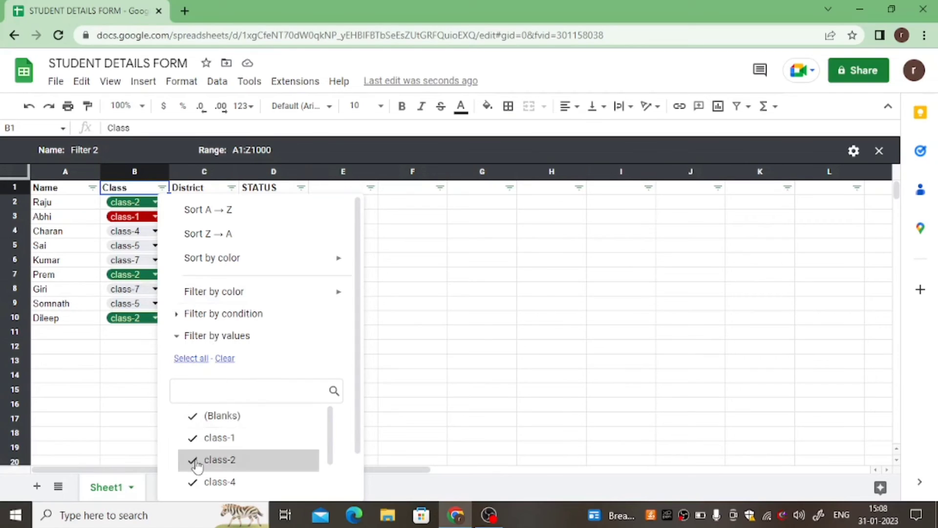
pyautogui.click(224, 362)
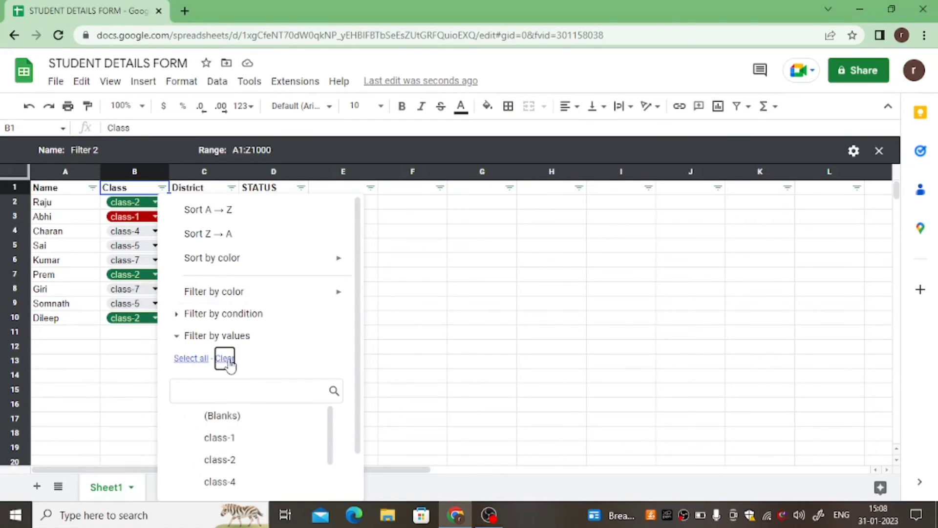
pyautogui.click(207, 395)
pyautogui.click(229, 439)
pyautogui.scroll(-1, 250, 423)
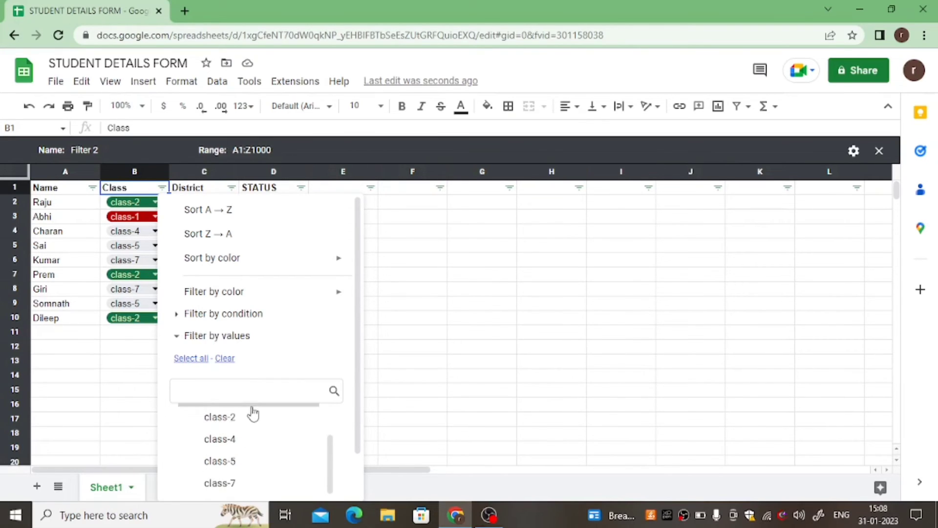
pyautogui.moveTo(358, 354); pyautogui.dragTo(357, 413)
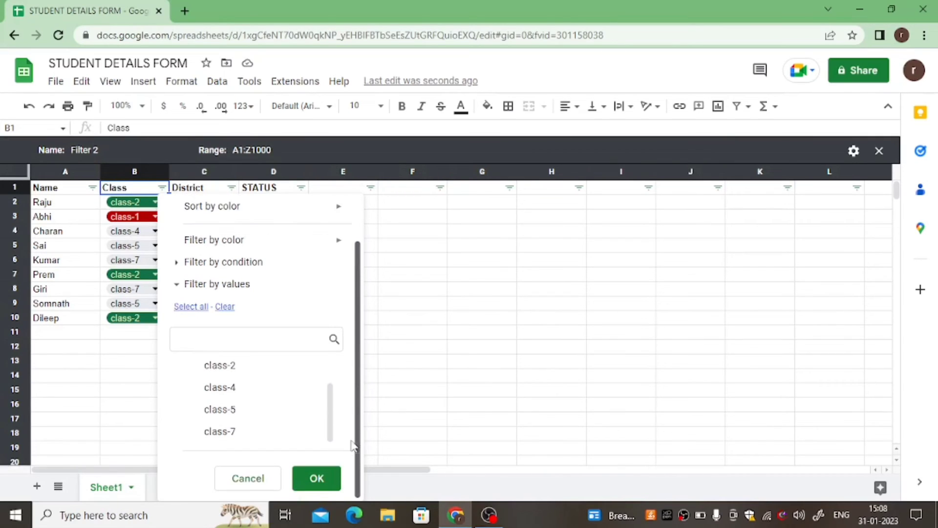
pyautogui.click(315, 477)
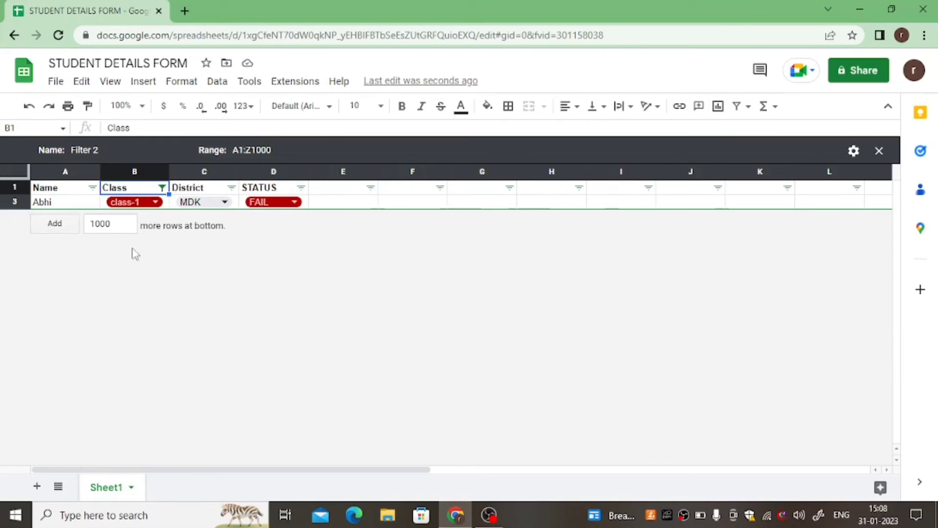
# Switch the filter view to None to return to the unfiltered student records
pyautogui.click(742, 109)
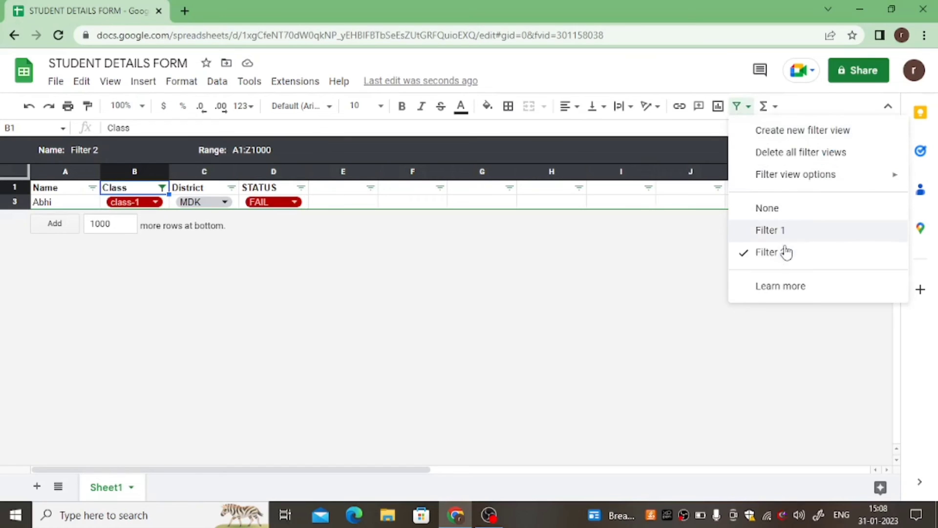
pyautogui.click(784, 215)
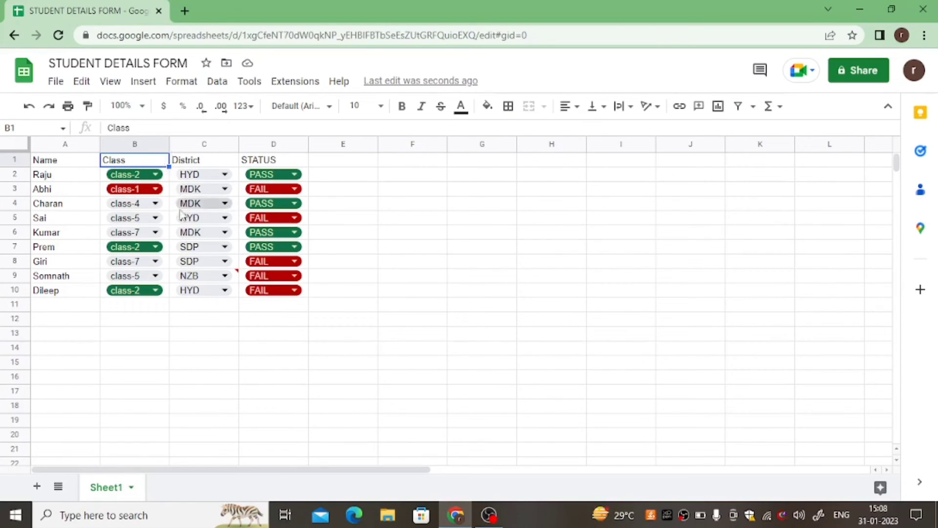
pyautogui.click(181, 365)
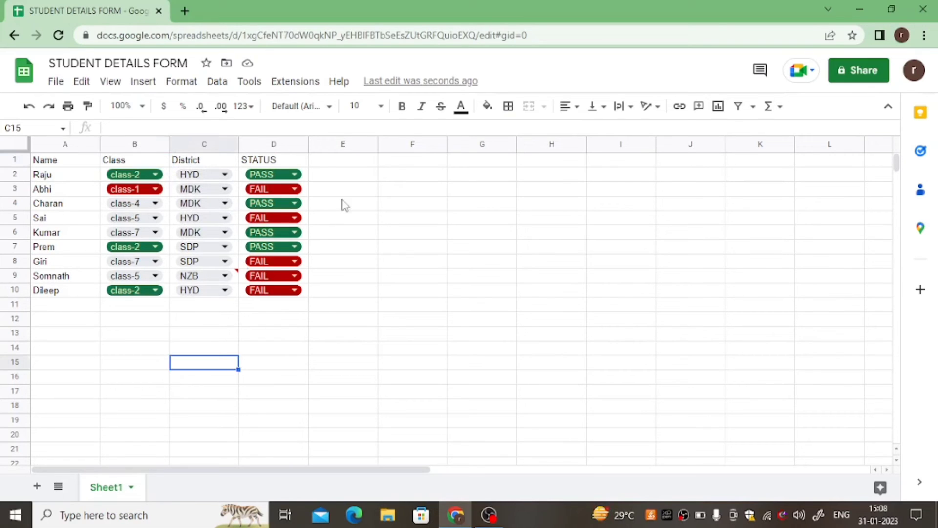
# Turn on a filter for the entire sheet and create another new filter view
pyautogui.click(13, 147)
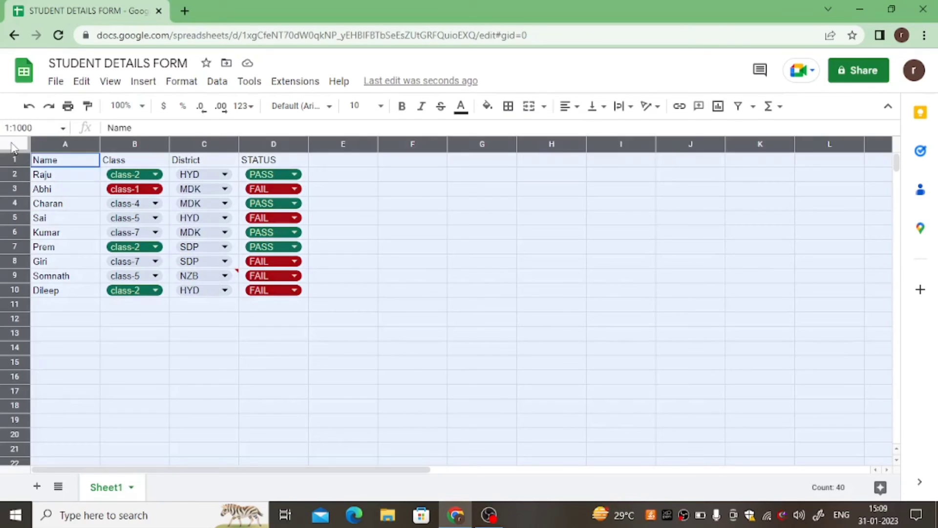
pyautogui.click(739, 107)
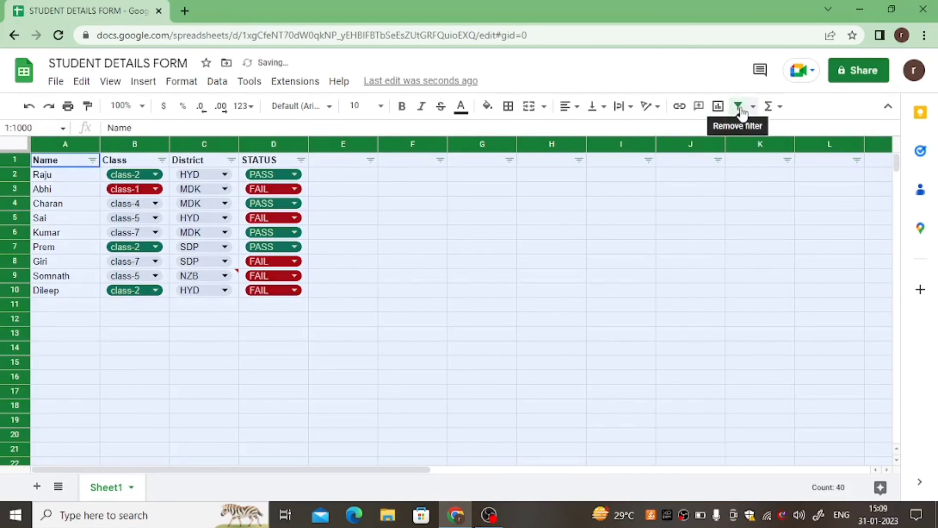
pyautogui.click(739, 107)
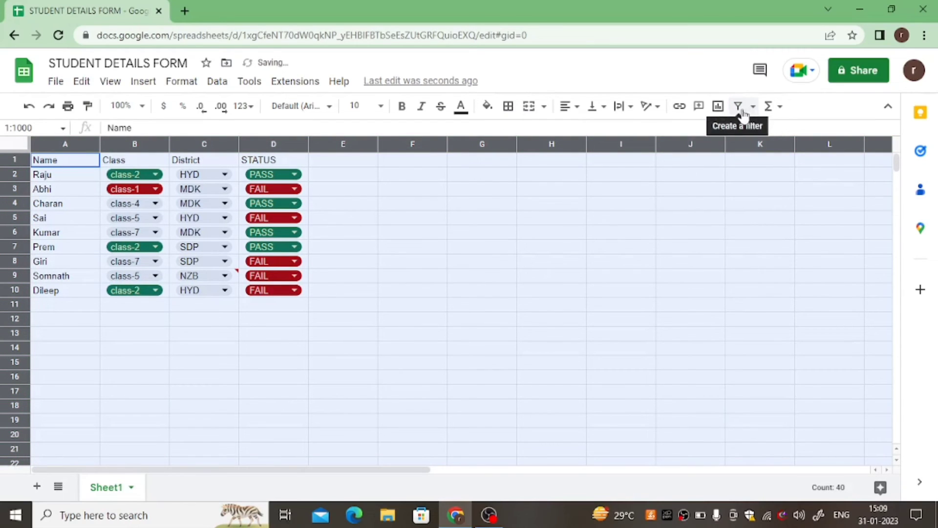
pyautogui.click(751, 110)
pyautogui.click(753, 109)
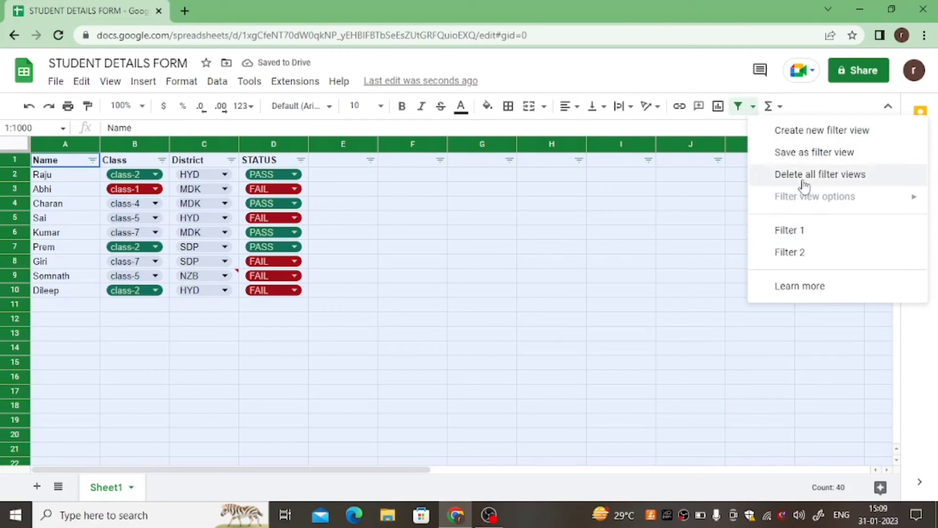
pyautogui.click(804, 130)
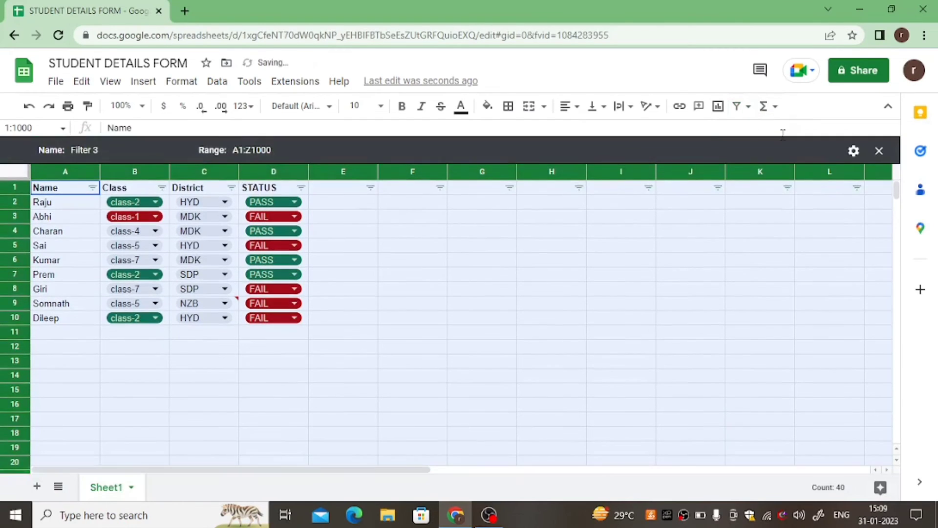
# Filter the Class column by values in the Filter 3 view so that only class-7 is selected
pyautogui.click(162, 188)
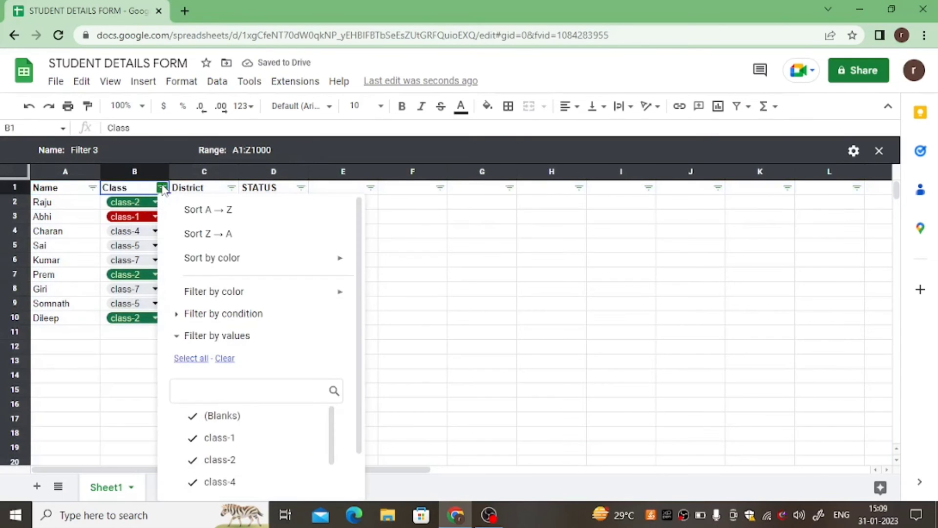
pyautogui.scroll(-1, 216, 433)
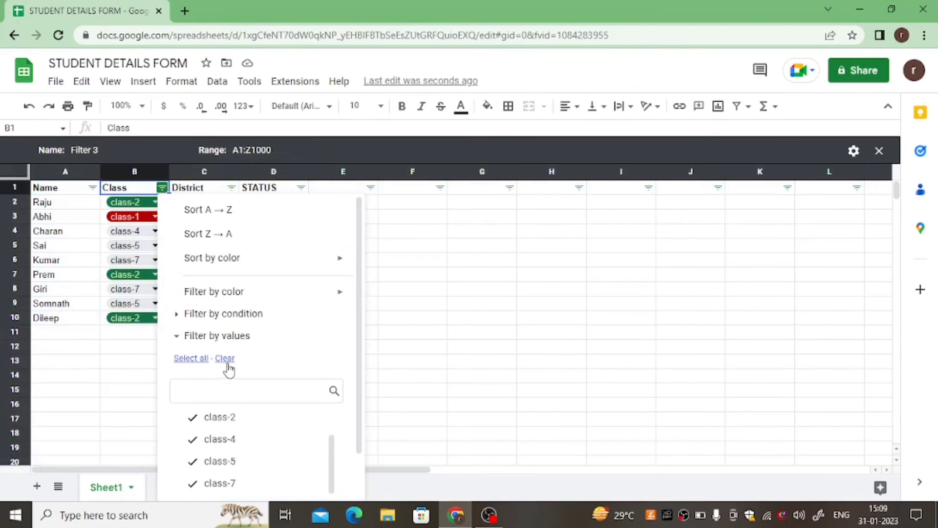
pyautogui.click(225, 358)
pyautogui.scroll(1, 251, 440)
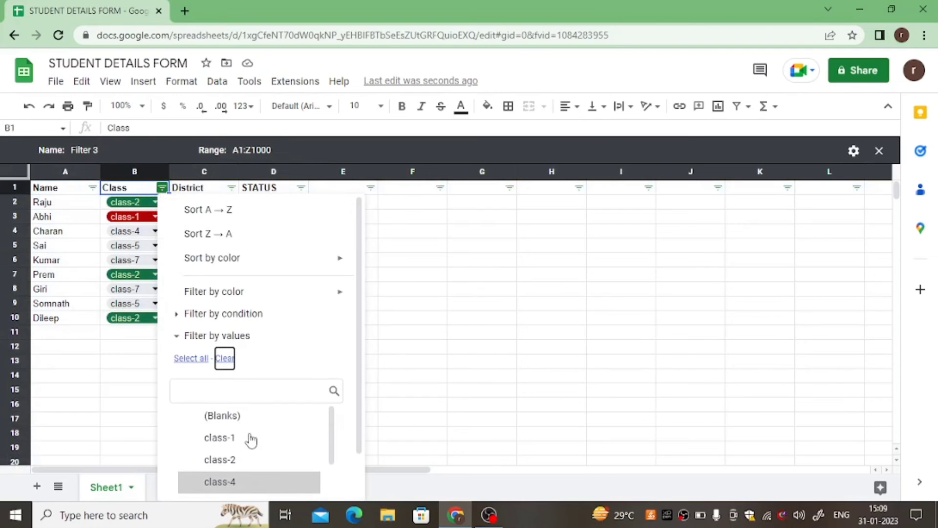
pyautogui.scroll(-1, 229, 452)
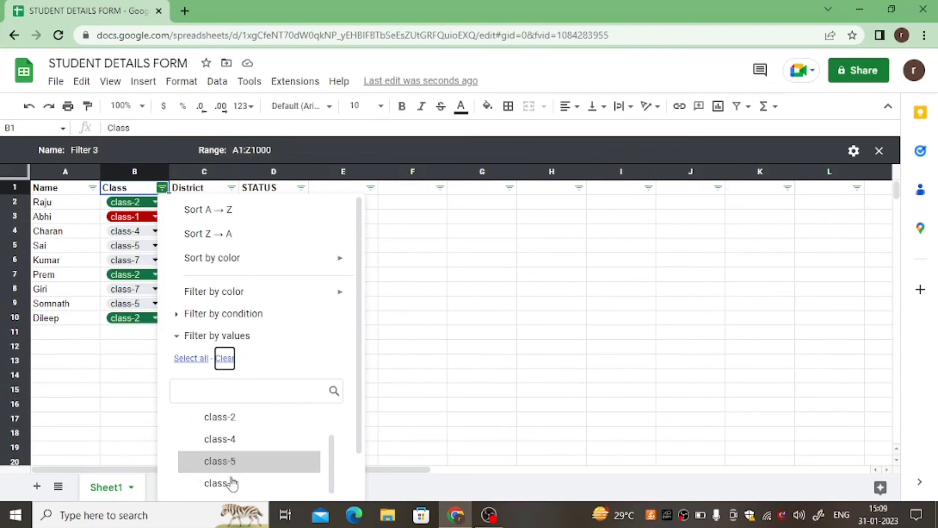
pyautogui.click(231, 483)
pyautogui.scroll(-1, 274, 424)
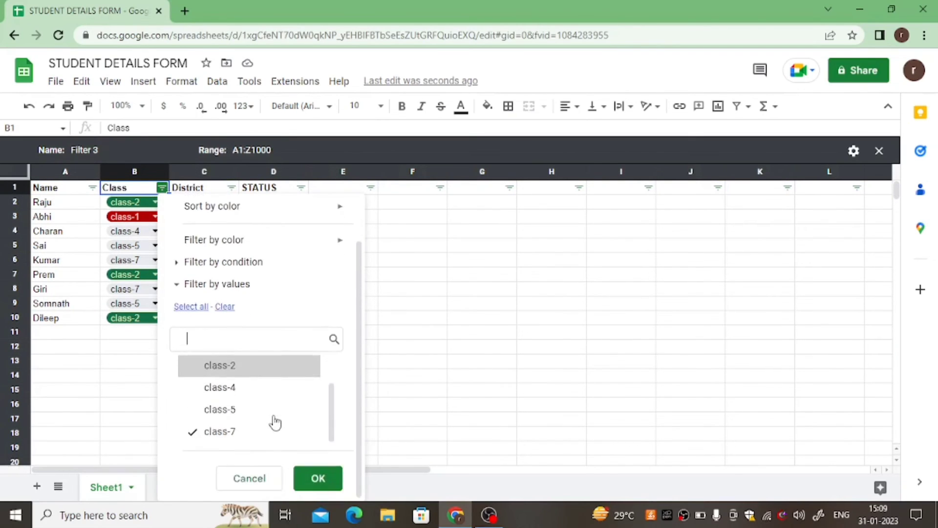
pyautogui.click(328, 479)
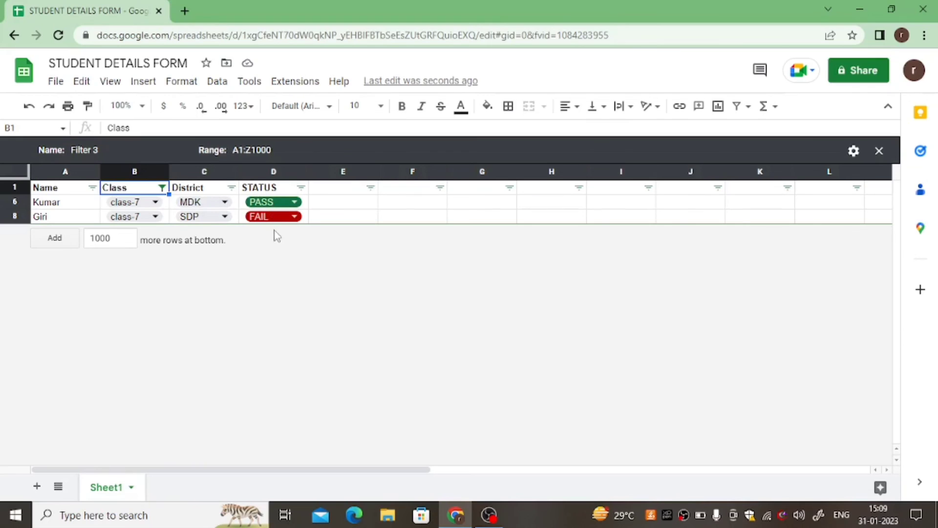
# Exit the Filter 3 view and filter the STATUS column by values to only PASS
pyautogui.click(746, 112)
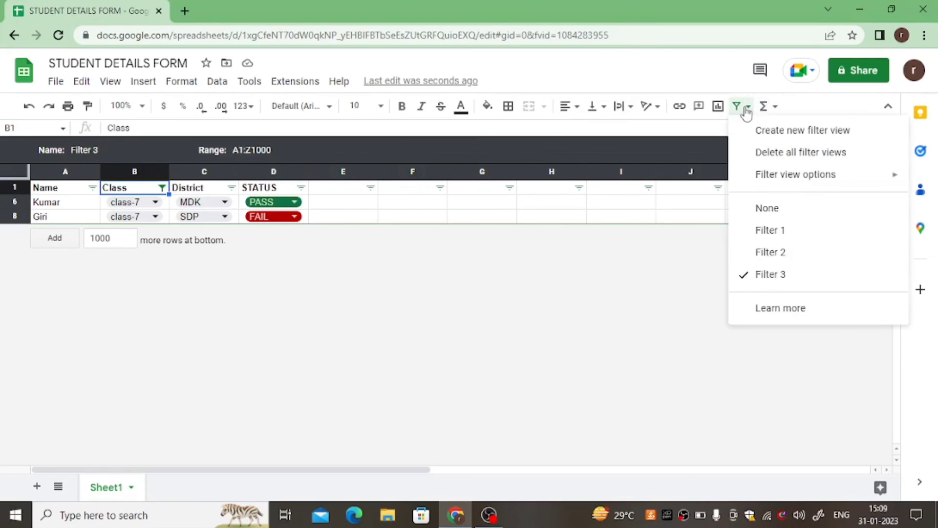
pyautogui.click(765, 209)
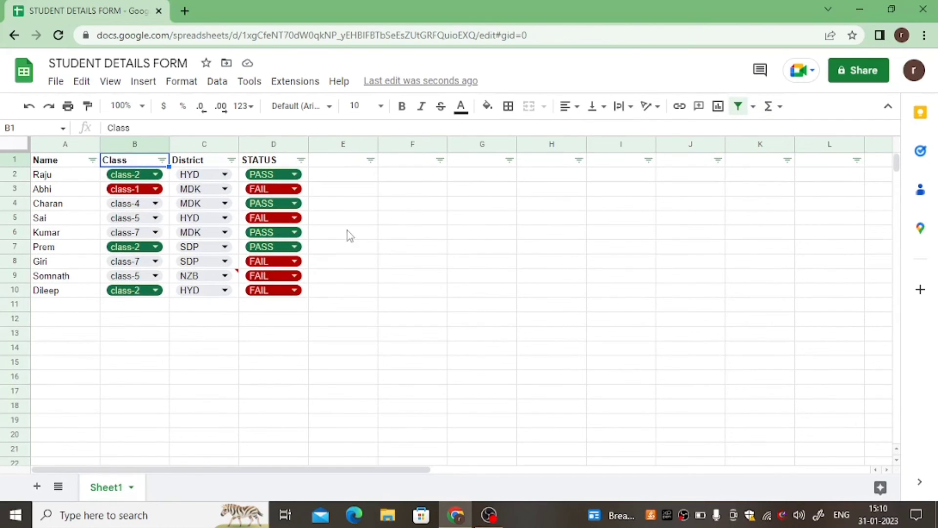
pyautogui.click(301, 161)
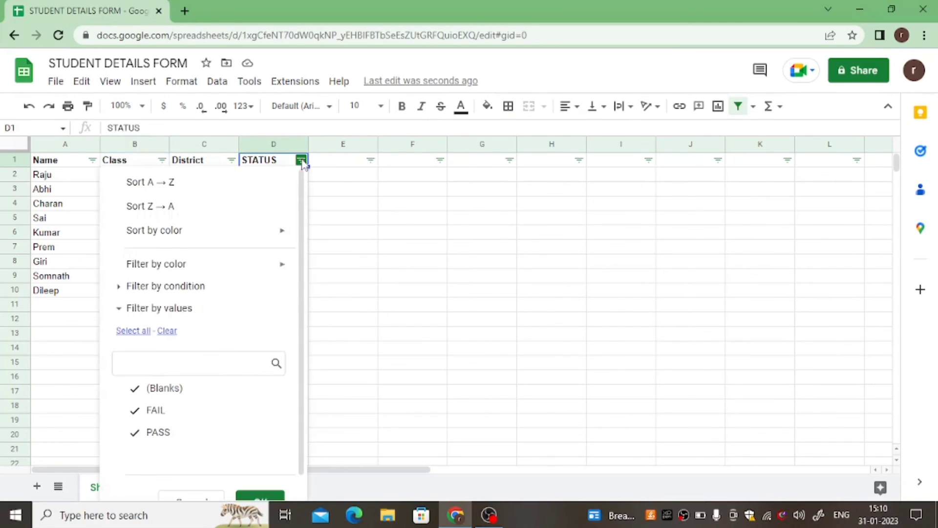
pyautogui.click(167, 331)
pyautogui.scroll(-1, 166, 352)
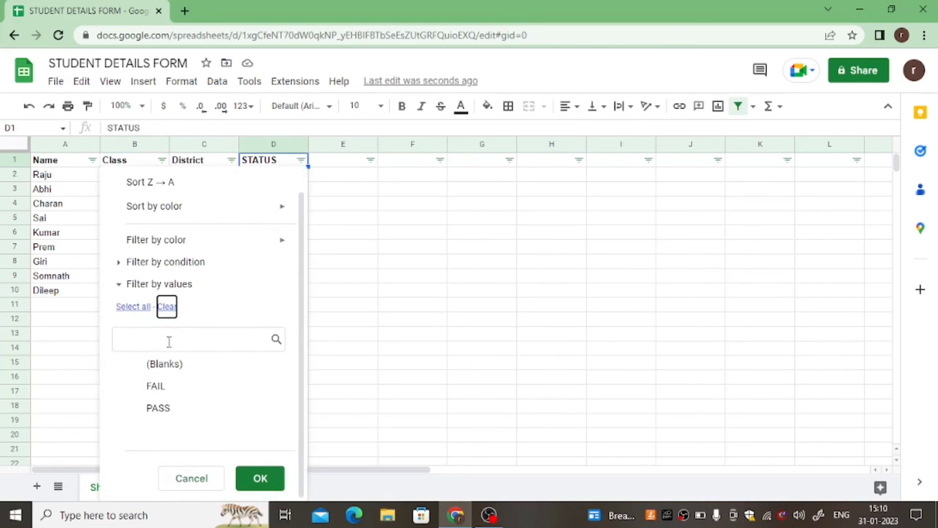
pyautogui.click(166, 408)
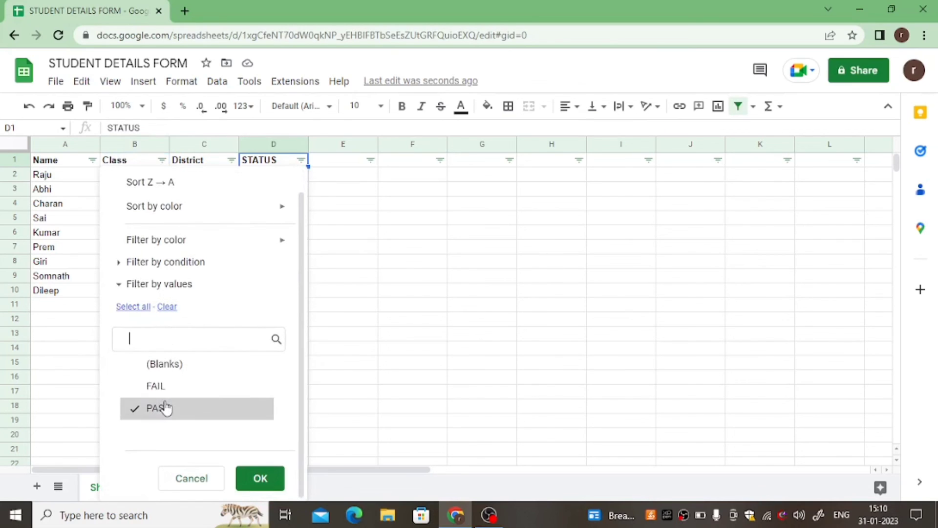
pyautogui.click(260, 478)
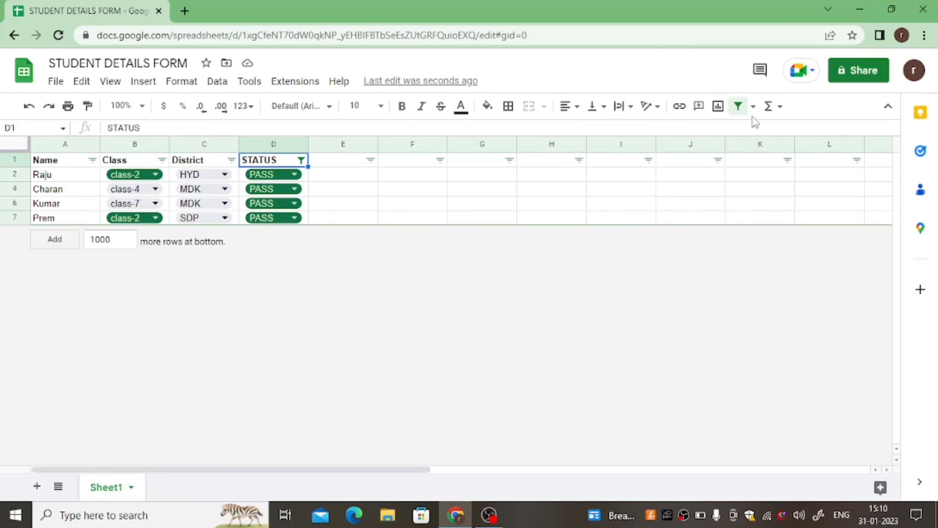
# Remove the whole-sheet filter and create a new filter on the student table A1:D10
pyautogui.click(740, 108)
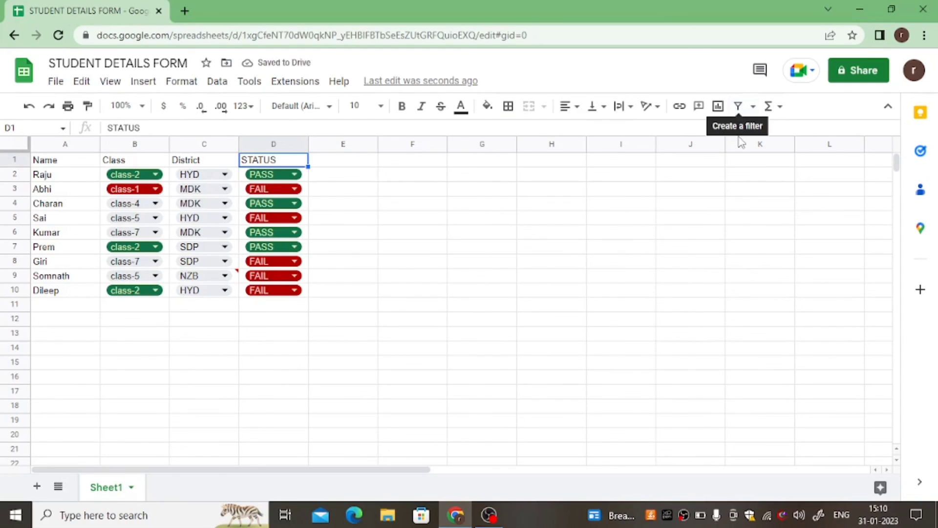
pyautogui.click(741, 106)
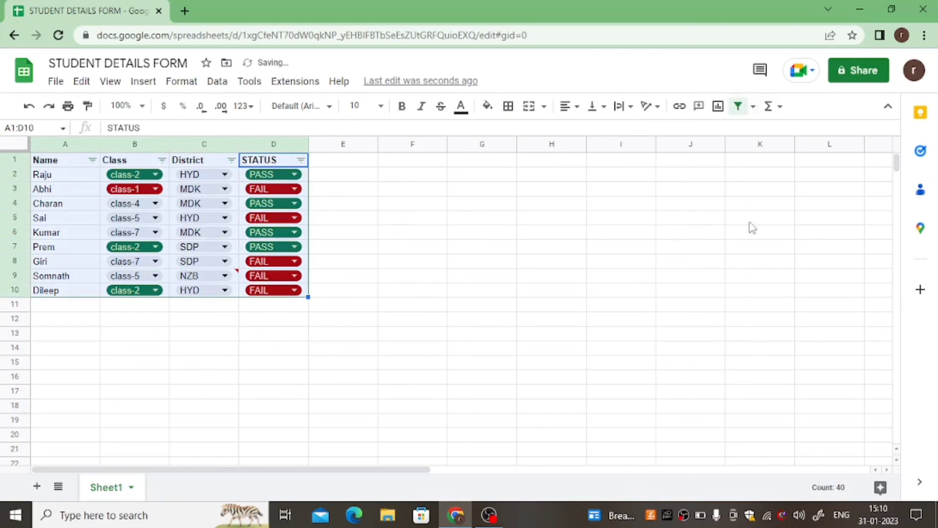
pyautogui.click(739, 108)
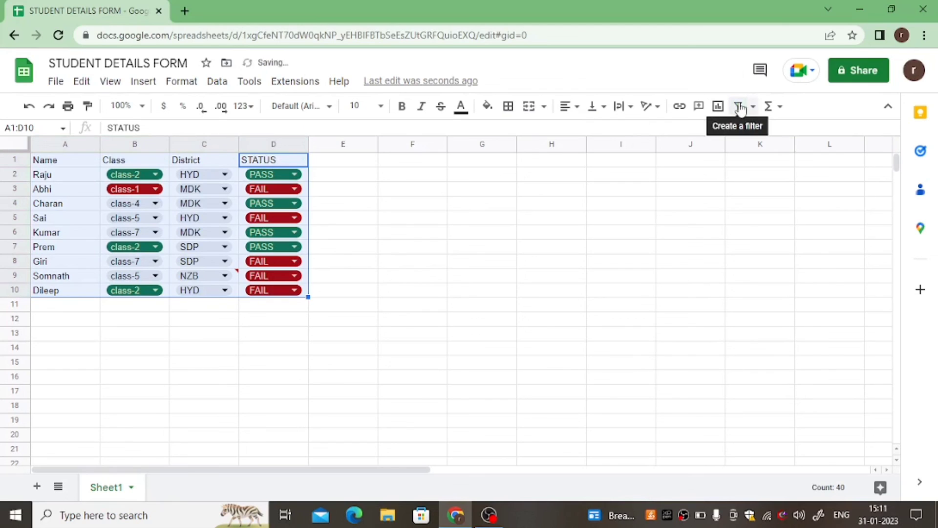
pyautogui.click(741, 109)
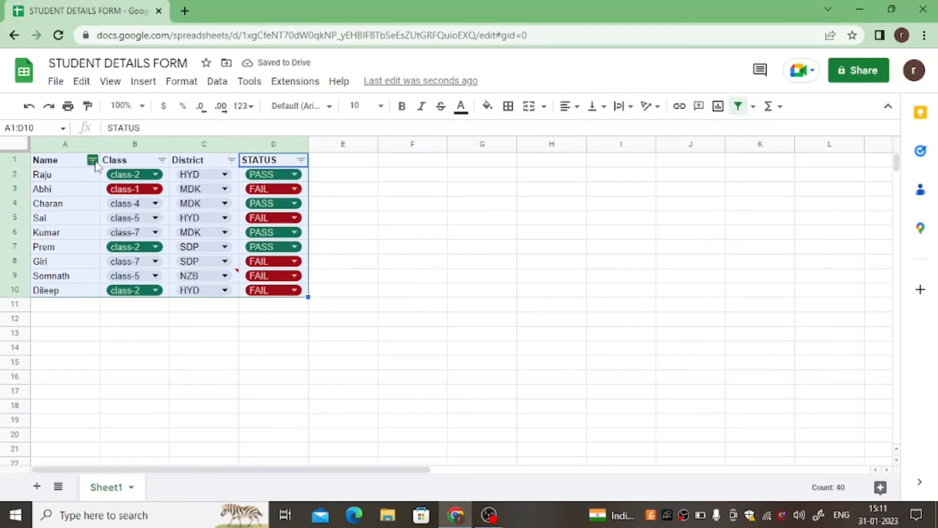
# Filter the District column by values so that only HYD is selected
pyautogui.click(231, 162)
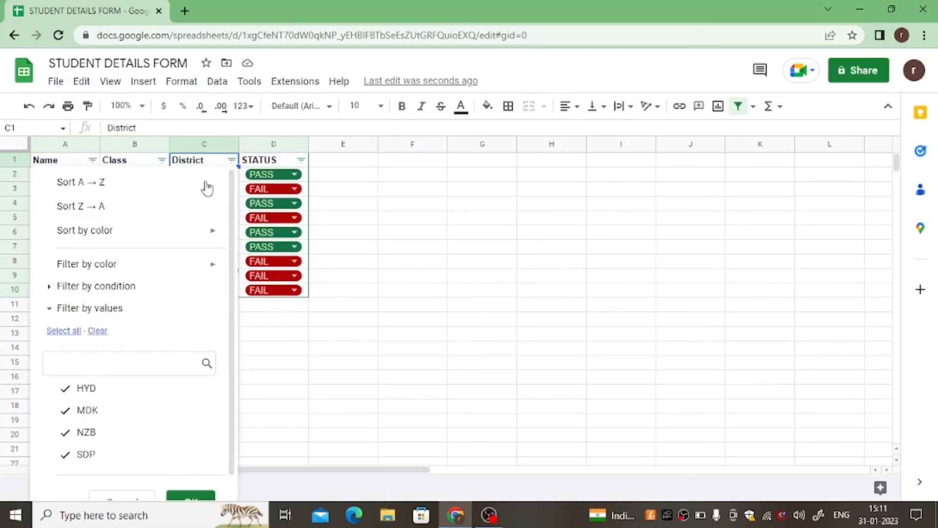
pyautogui.click(97, 331)
pyautogui.click(86, 388)
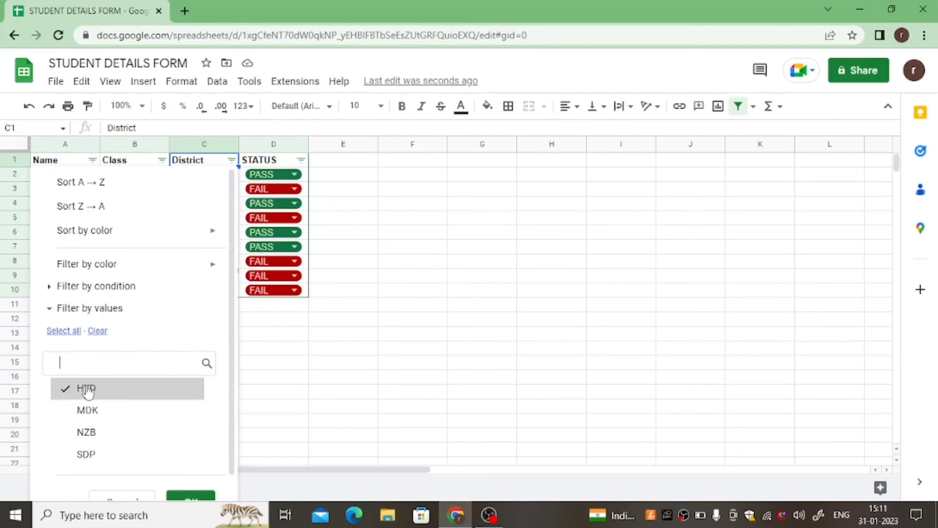
pyautogui.scroll(-1, 190, 485)
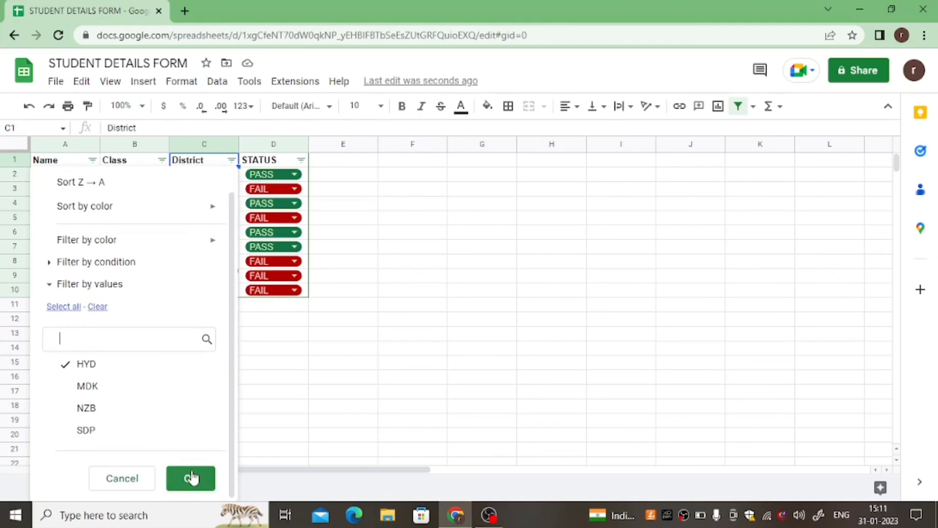
pyautogui.click(195, 481)
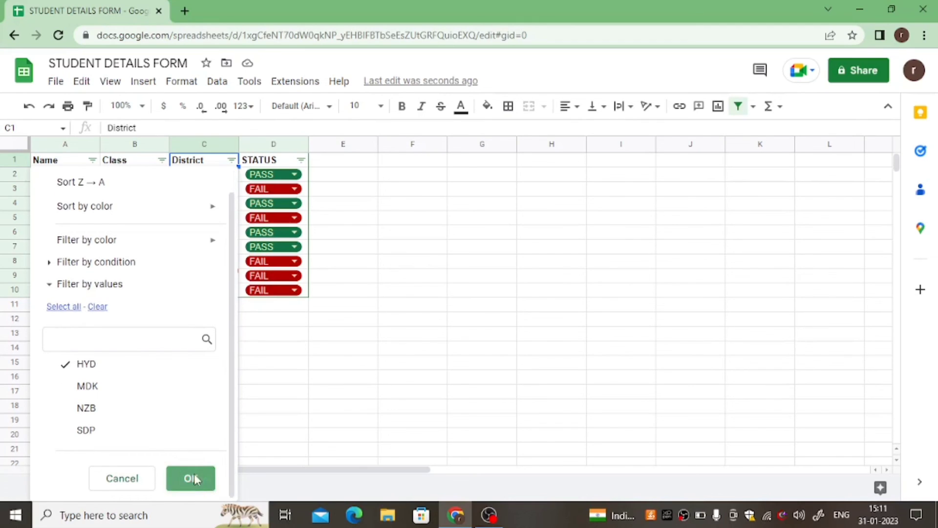